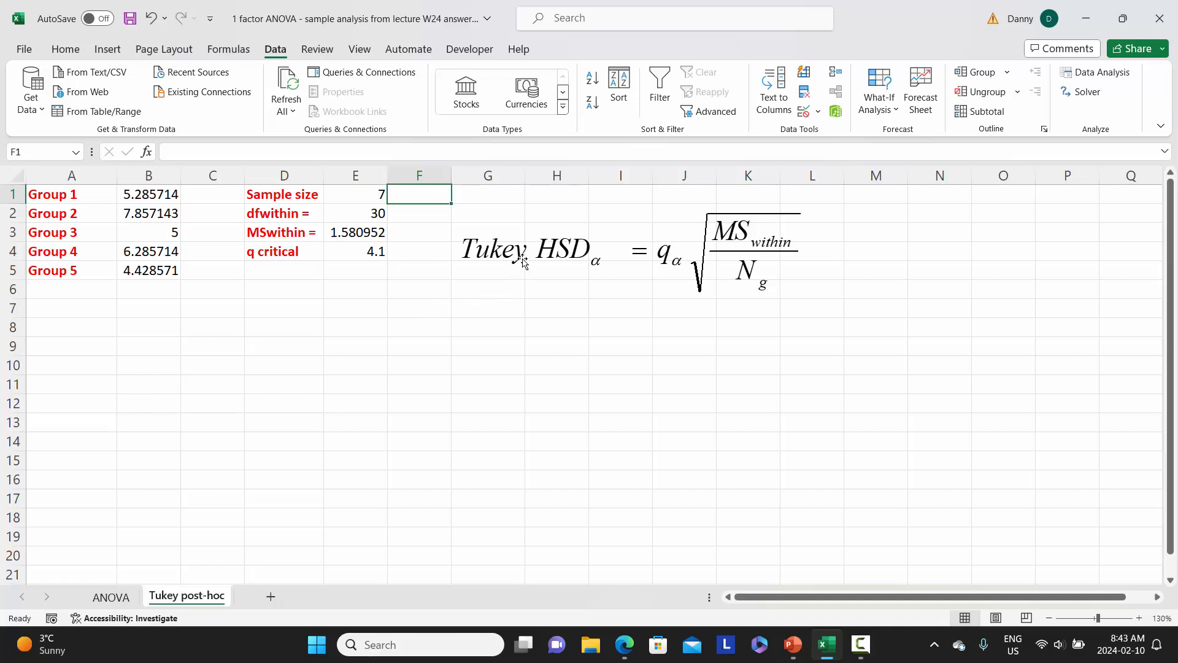
Move the Tukey HSD equation picture over to columns K to P and label cell G1 "Tukey HSD"
left_click_drag(525, 257, 785, 247)
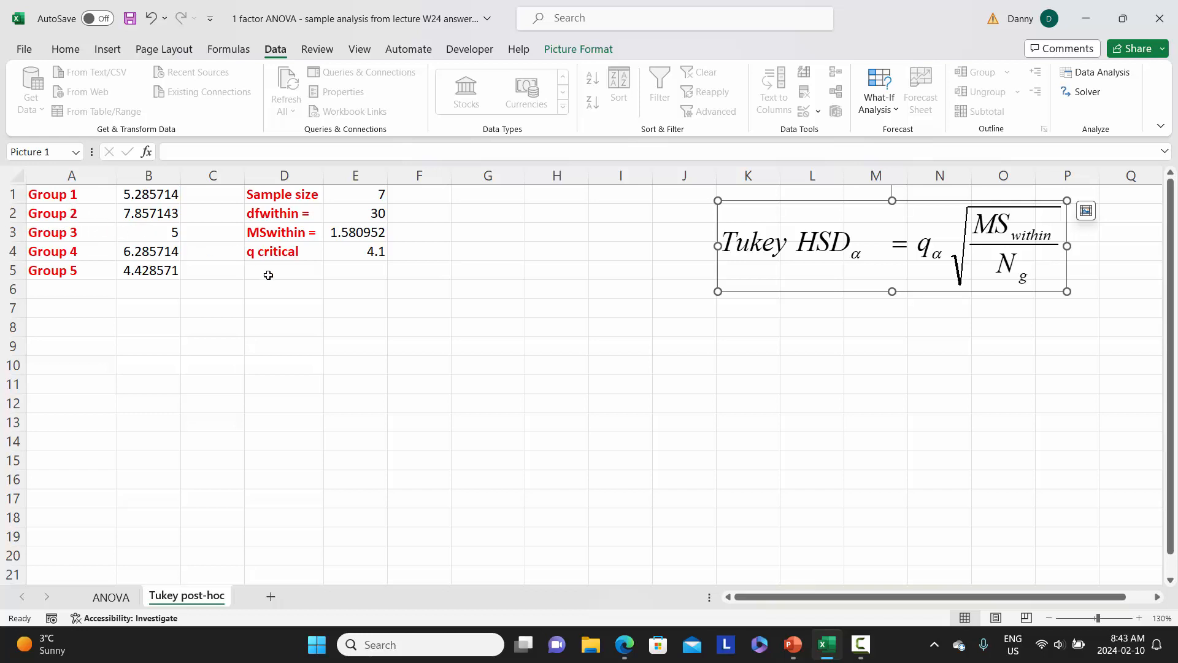
left_click(476, 198)
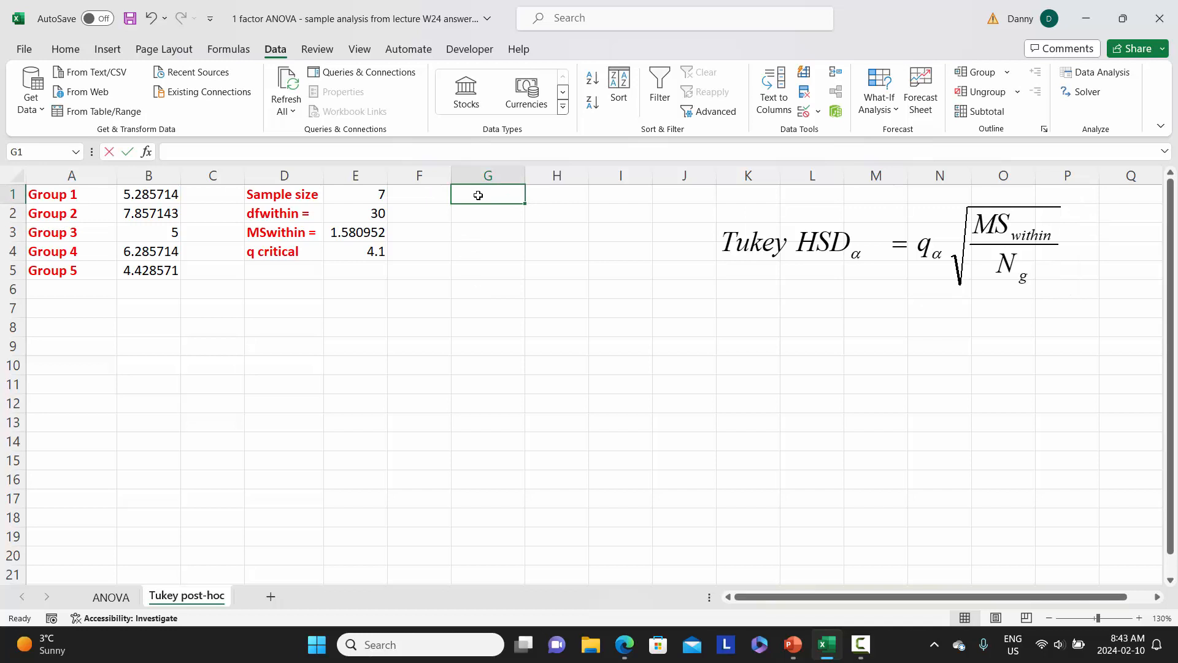
type("Tukey")
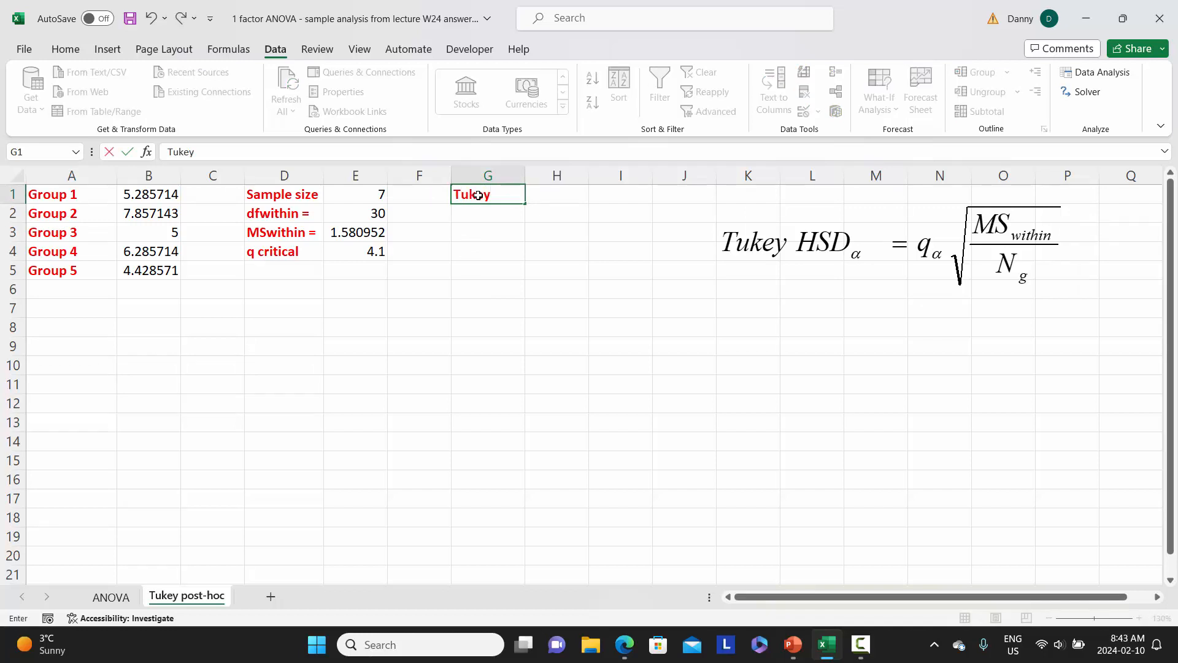
type(" HSD")
key("Tab")
Calculate the Tukey HSD in cell H1 with the formula =E4*SQRT(E3/E1)
type("=")
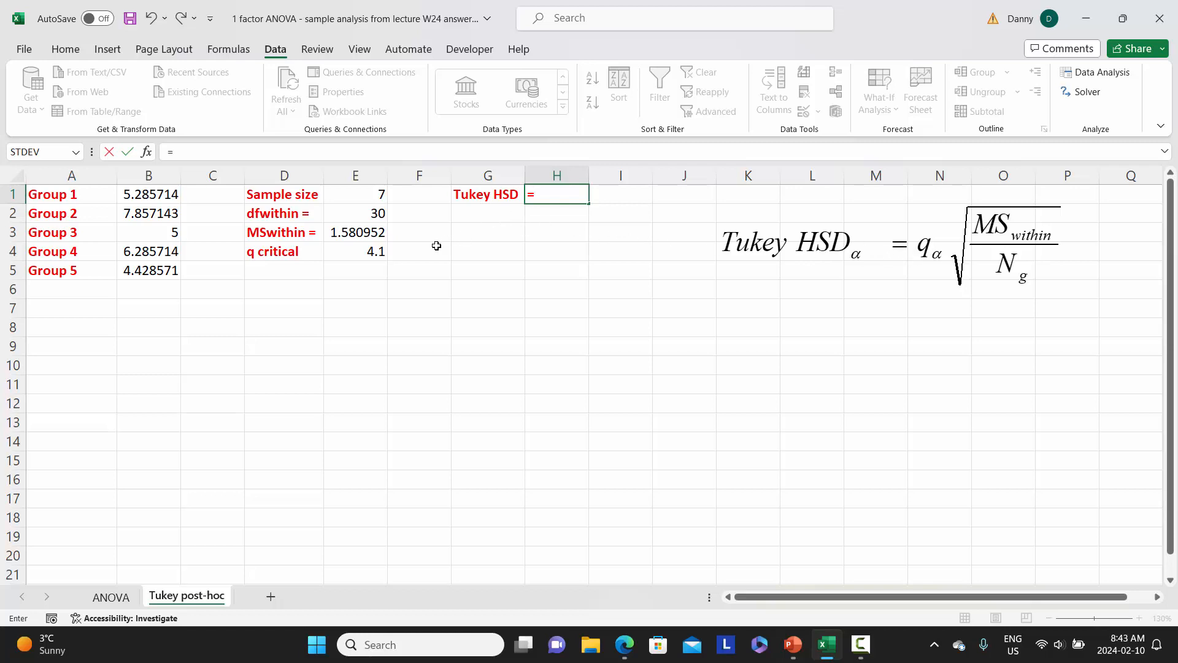
left_click(361, 252)
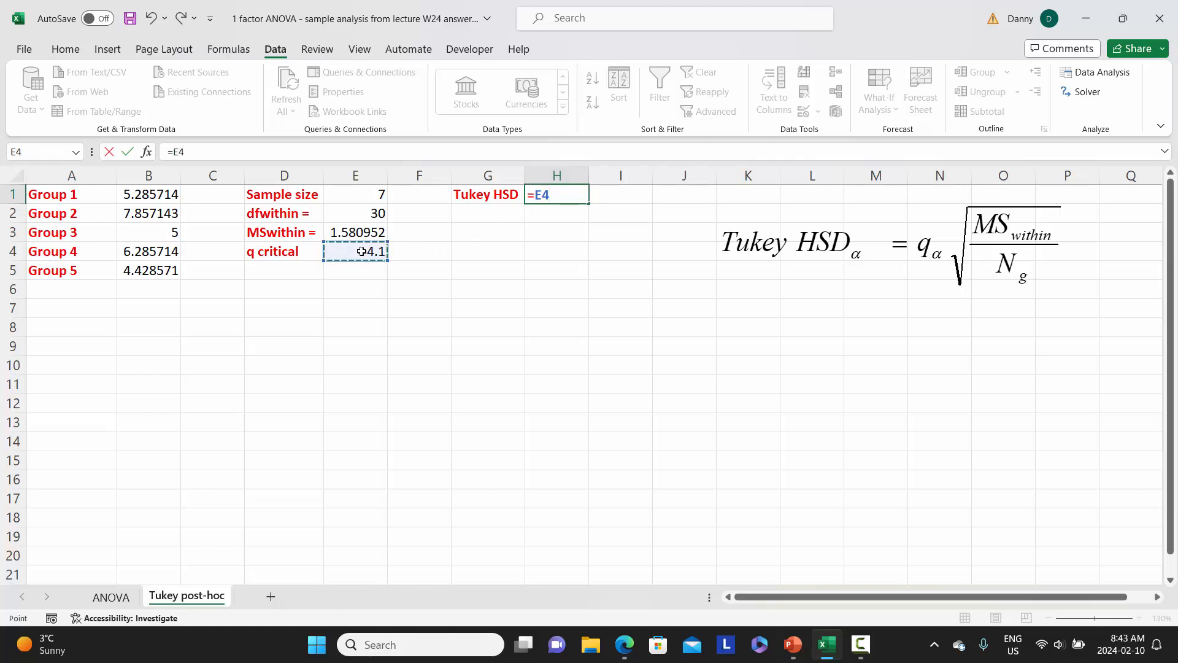
type("*sqr")
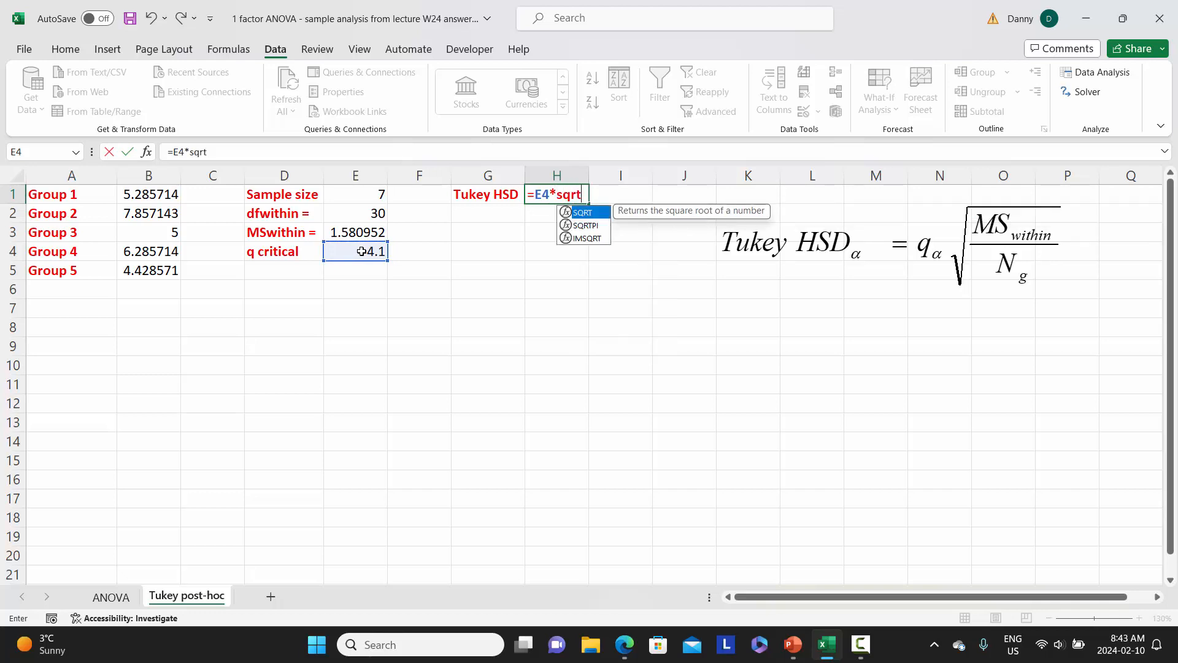
type("t(")
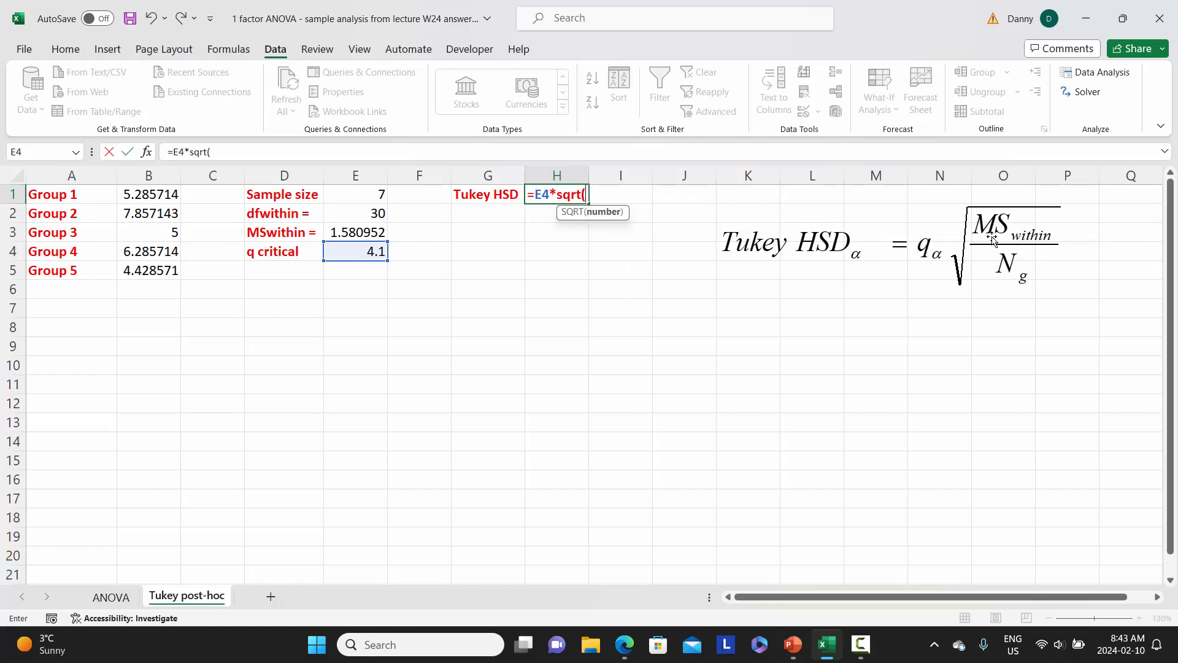
left_click(352, 234)
type("/")
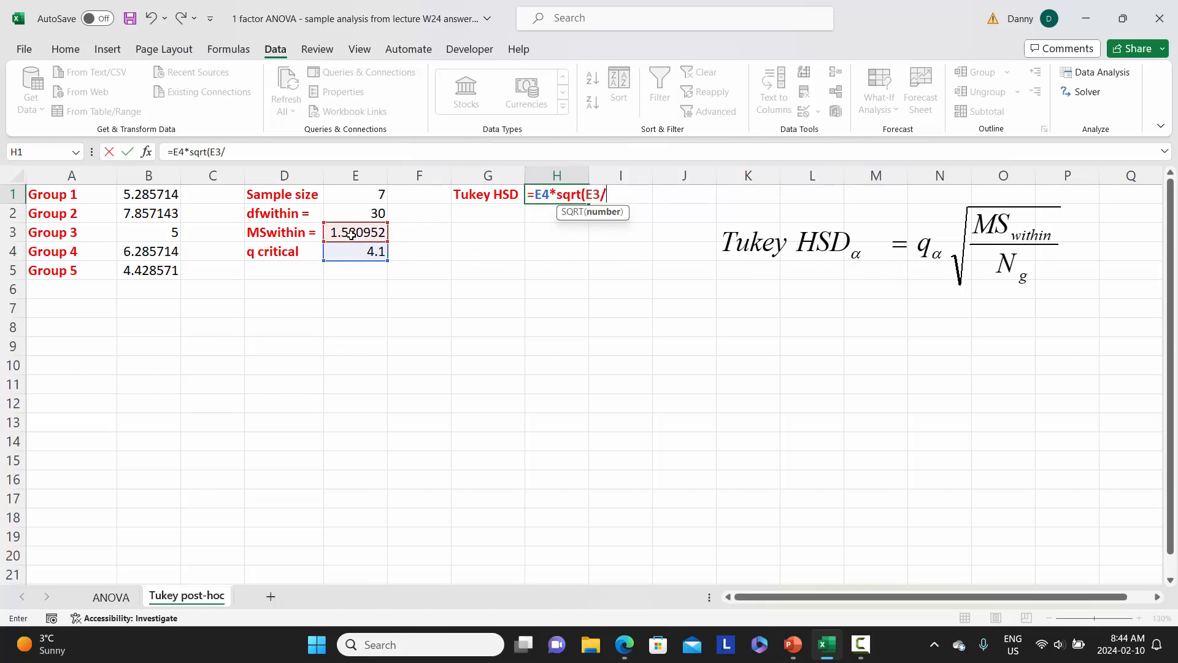
left_click(361, 195)
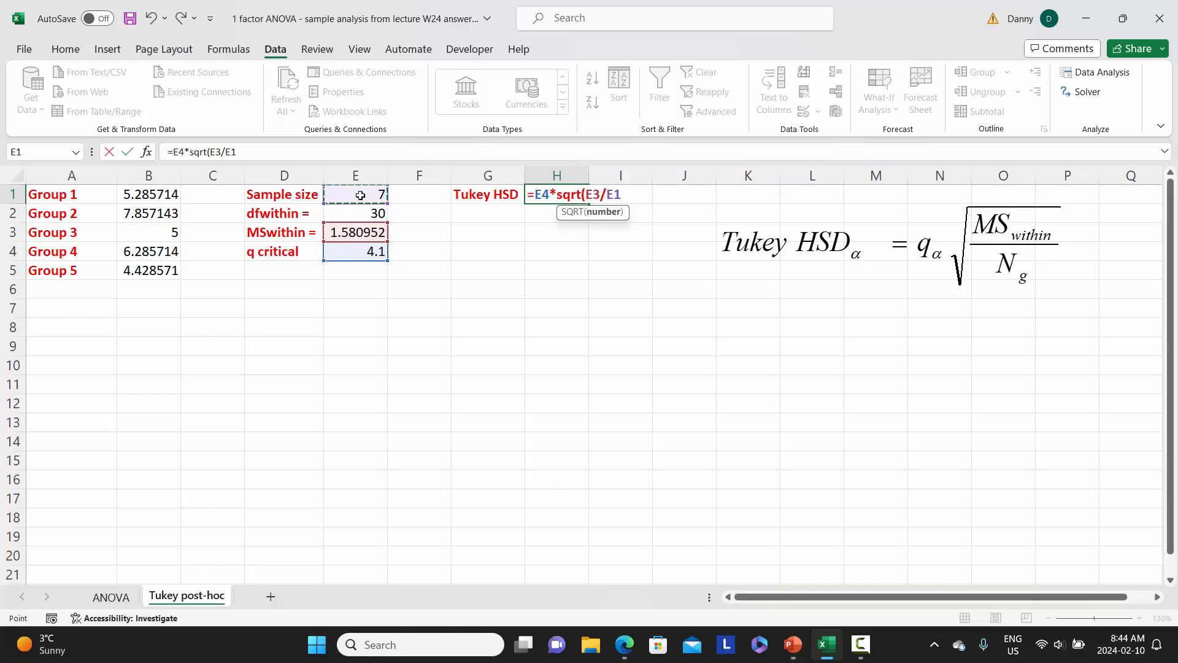
type(")")
key("Return")
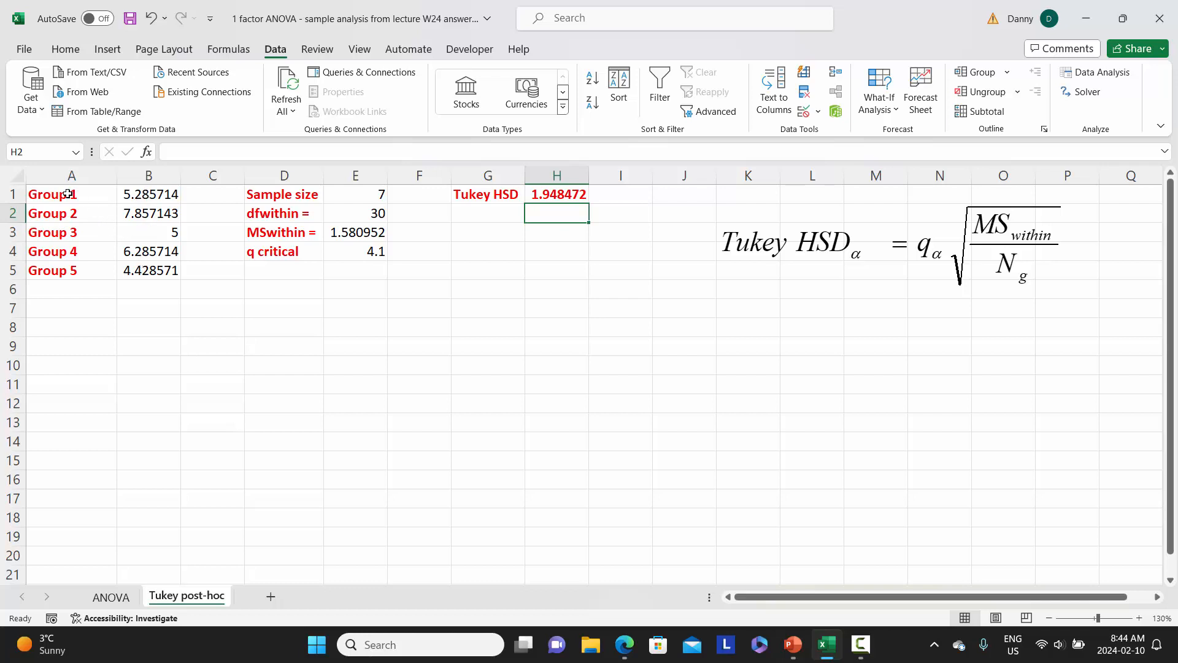
Sort the group names and means in A1:B5 by column B, smallest to largest
left_click_drag(68, 194, 151, 270)
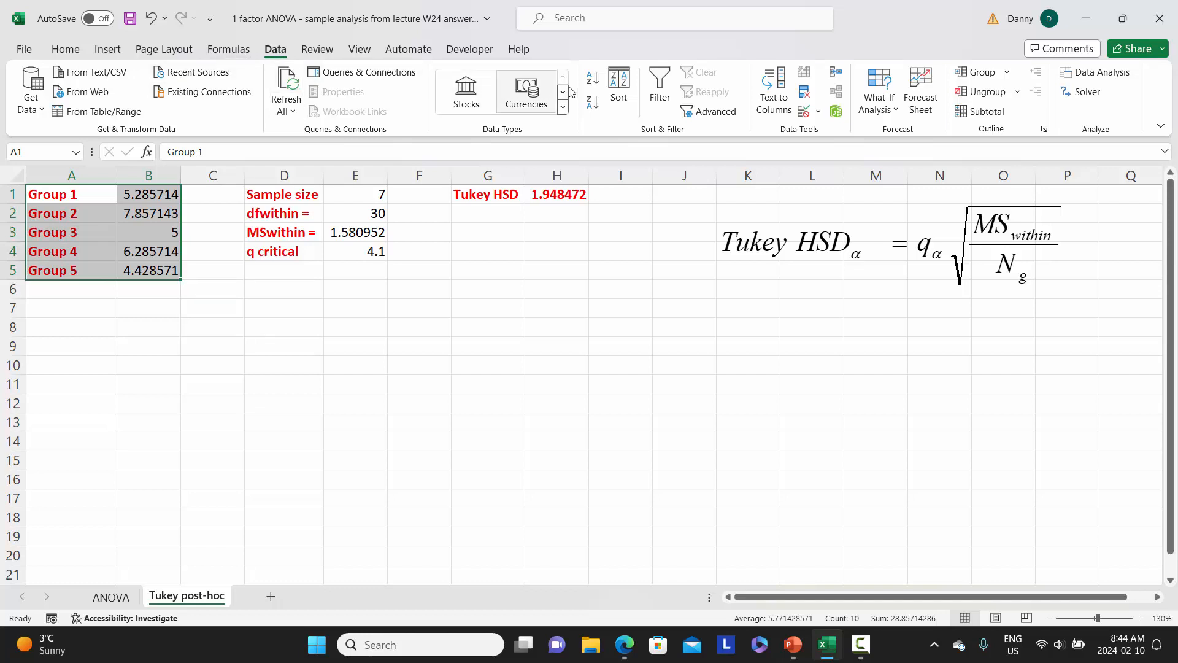
left_click(618, 91)
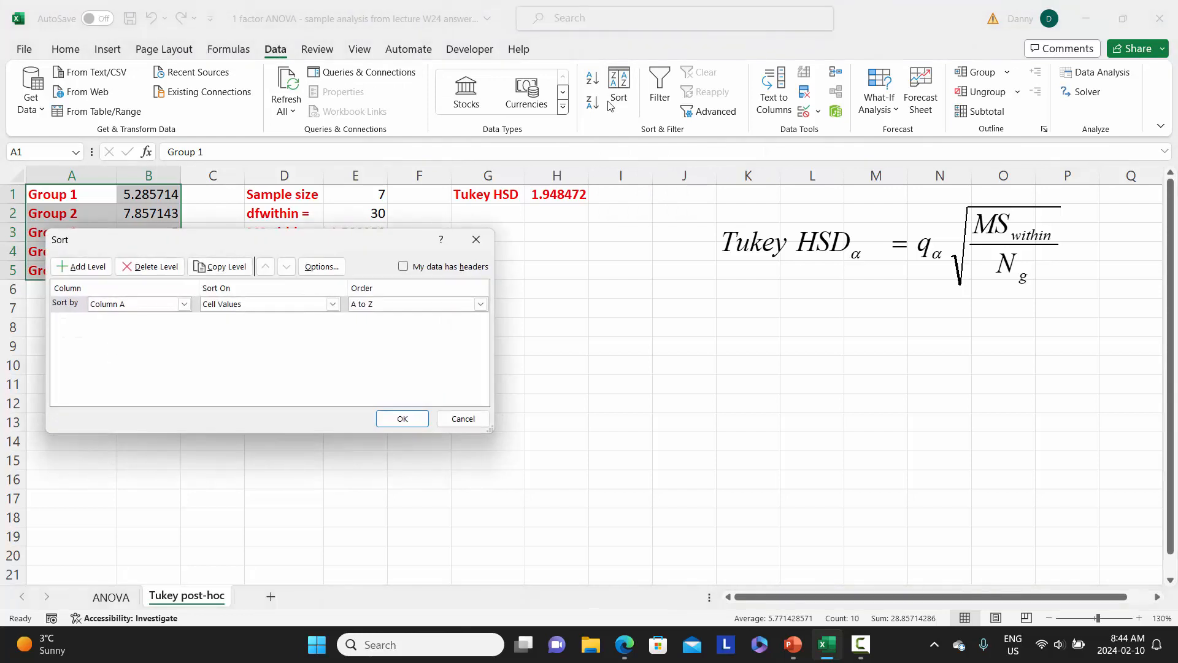
left_click(184, 303)
left_click(156, 328)
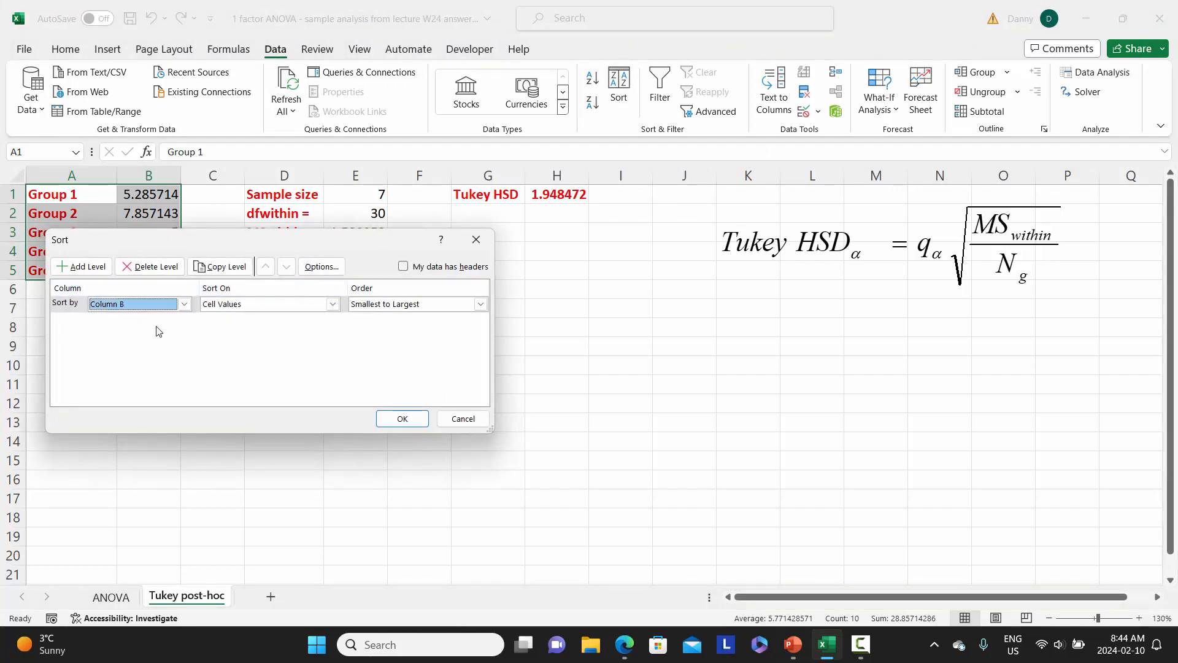
left_click(400, 419)
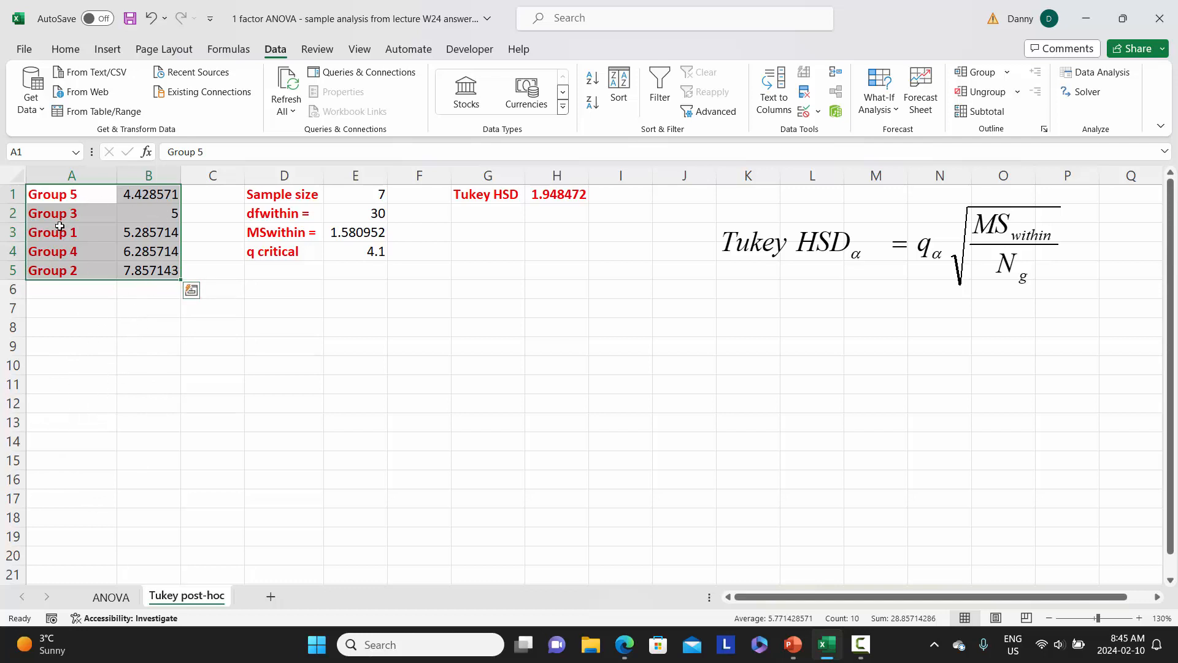
Copy the sorted group names and means from A1:B5 to the range starting at A11
right_click(136, 215)
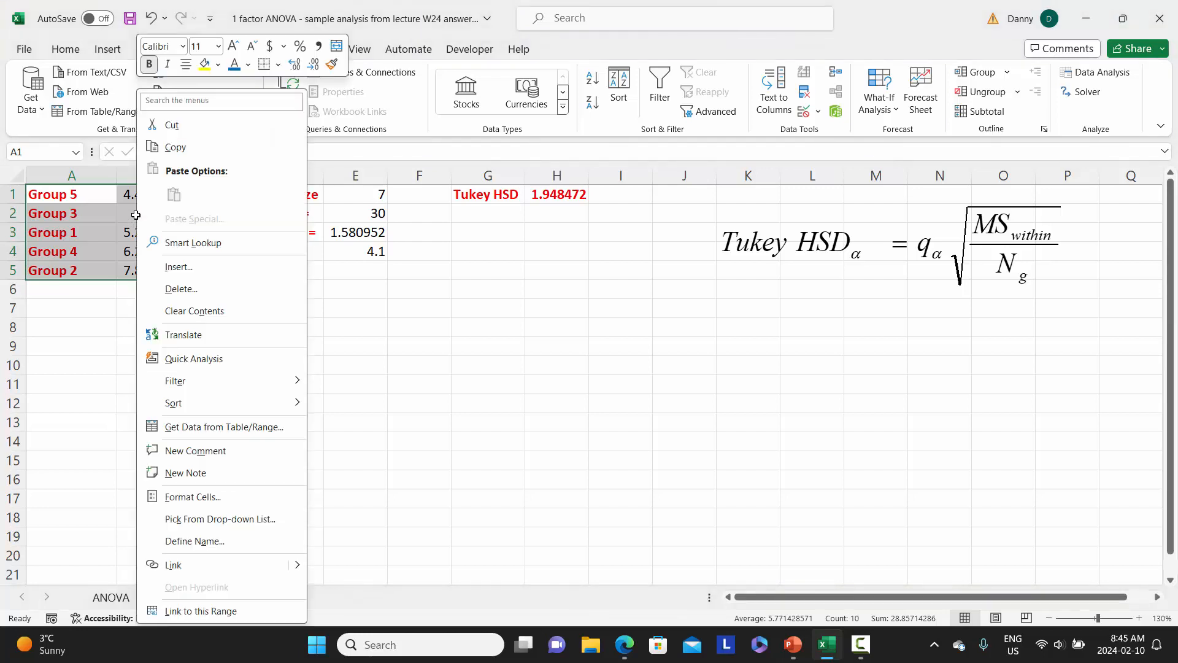
left_click(174, 147)
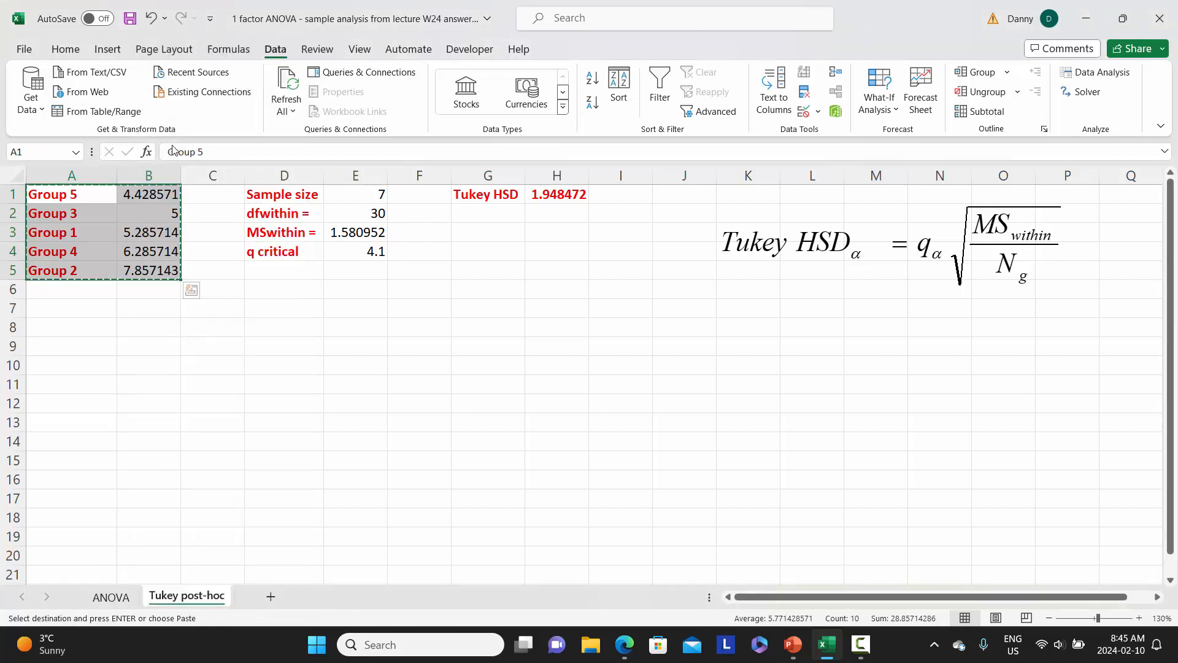
left_click(106, 389)
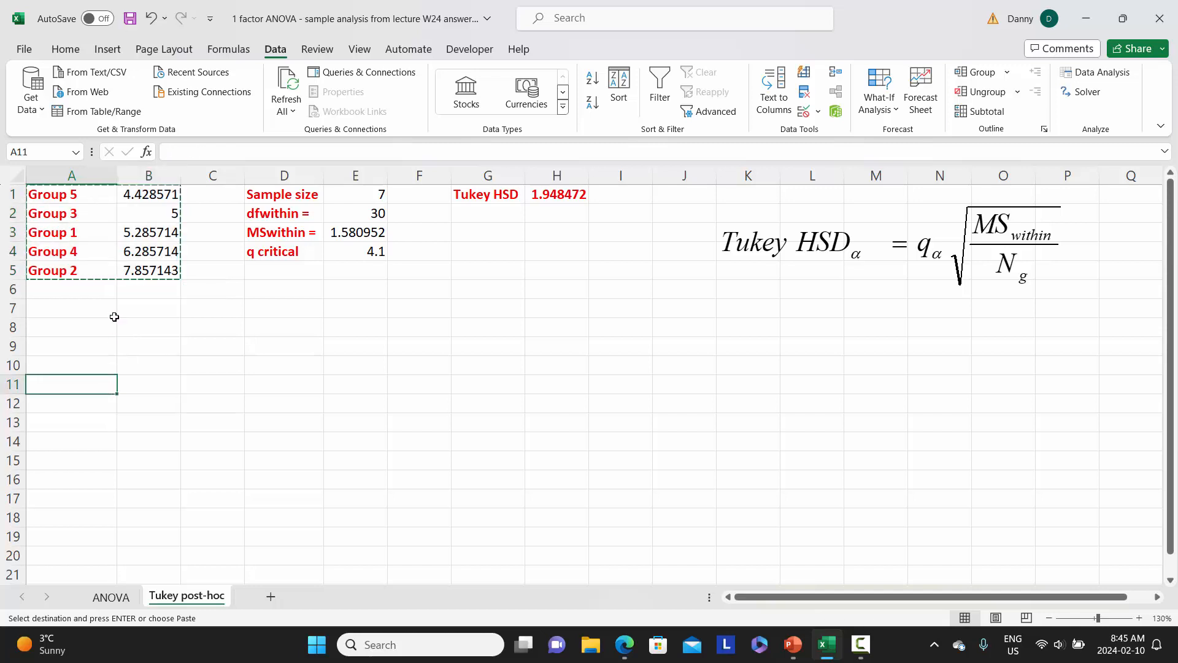
right_click(92, 383)
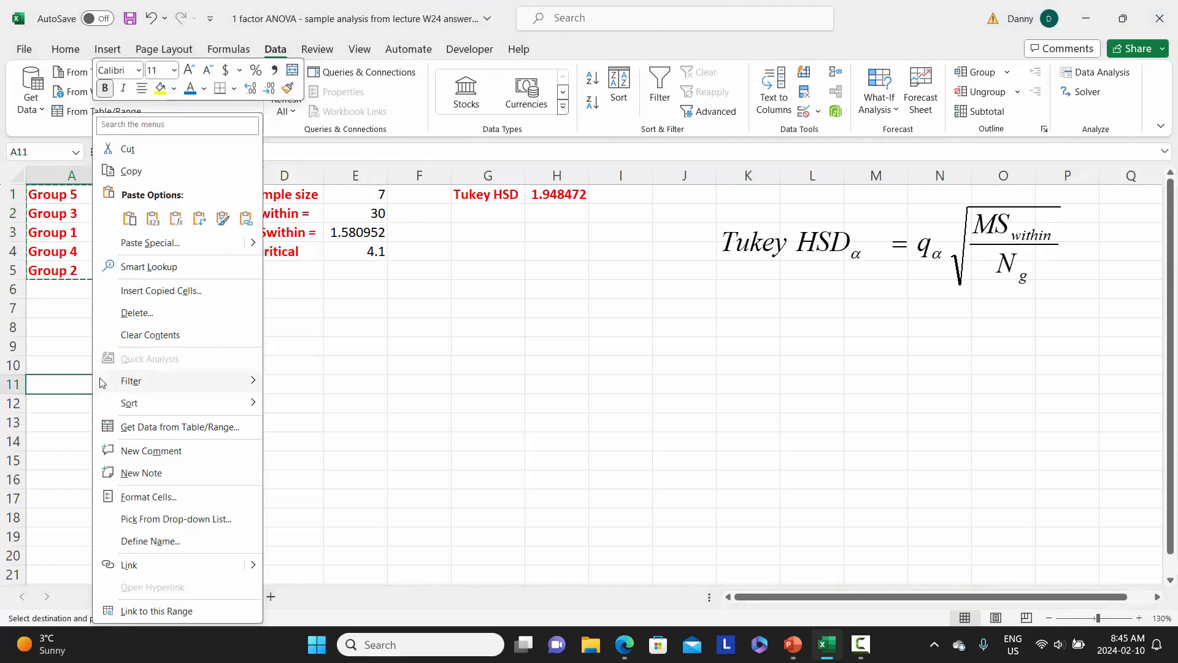
left_click(129, 218)
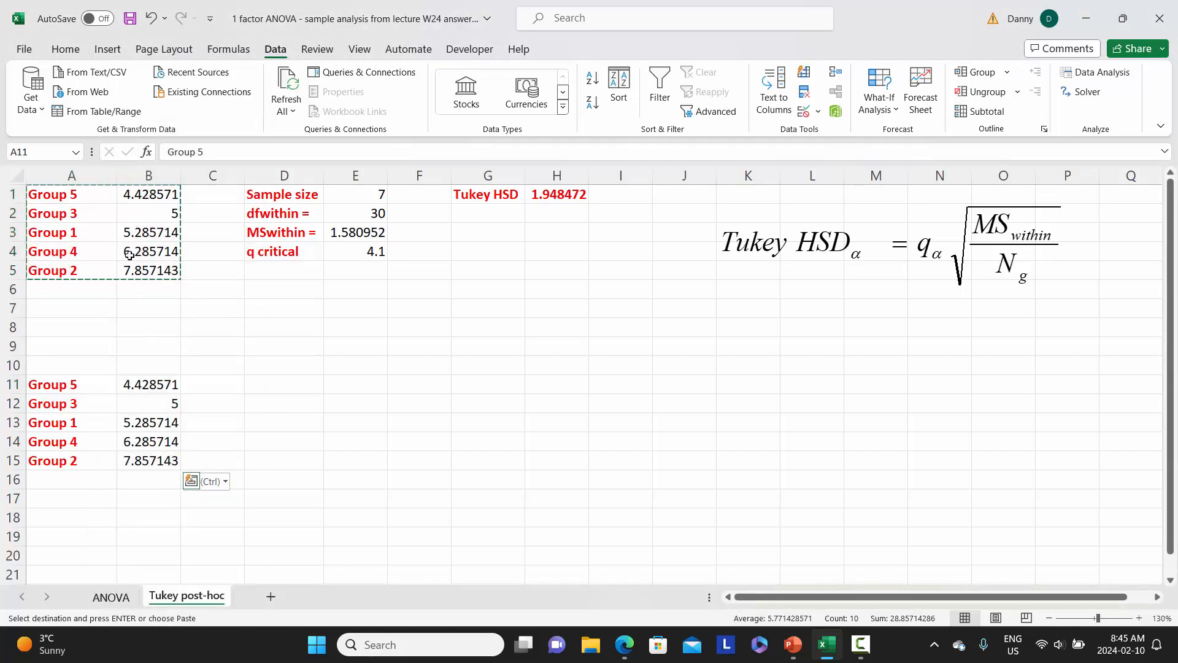
Copy A11:B15 and paste it transposed starting at cell C9 as the column headings of the comparison matrix
right_click(139, 403)
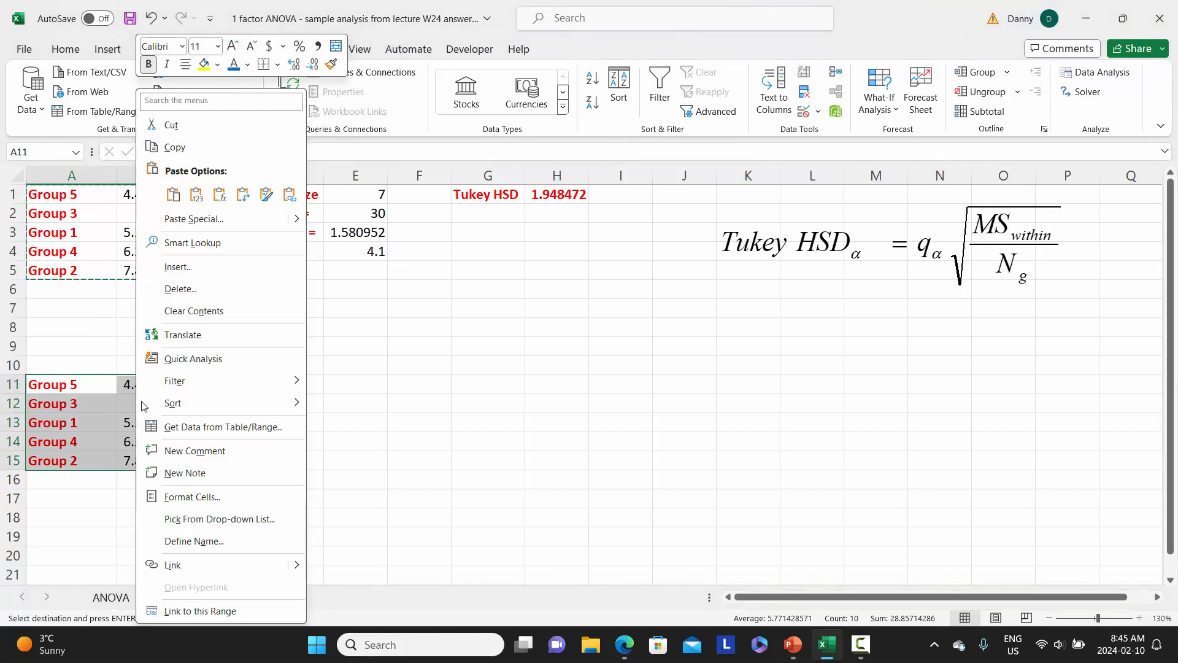
left_click(178, 148)
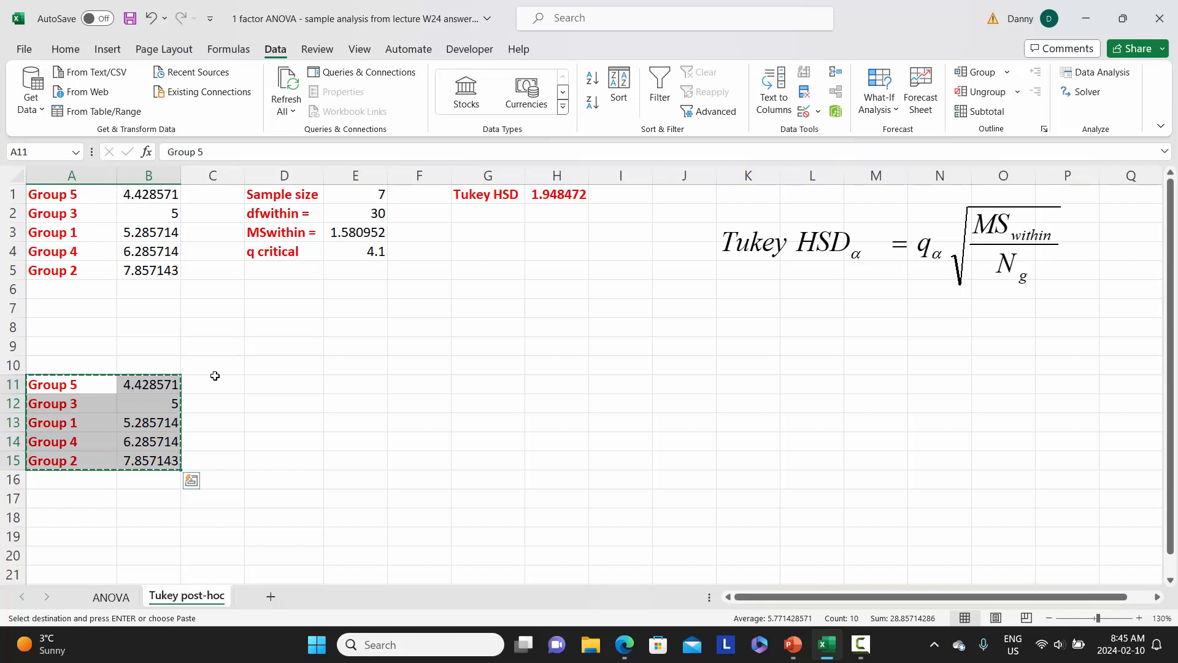
left_click(218, 349)
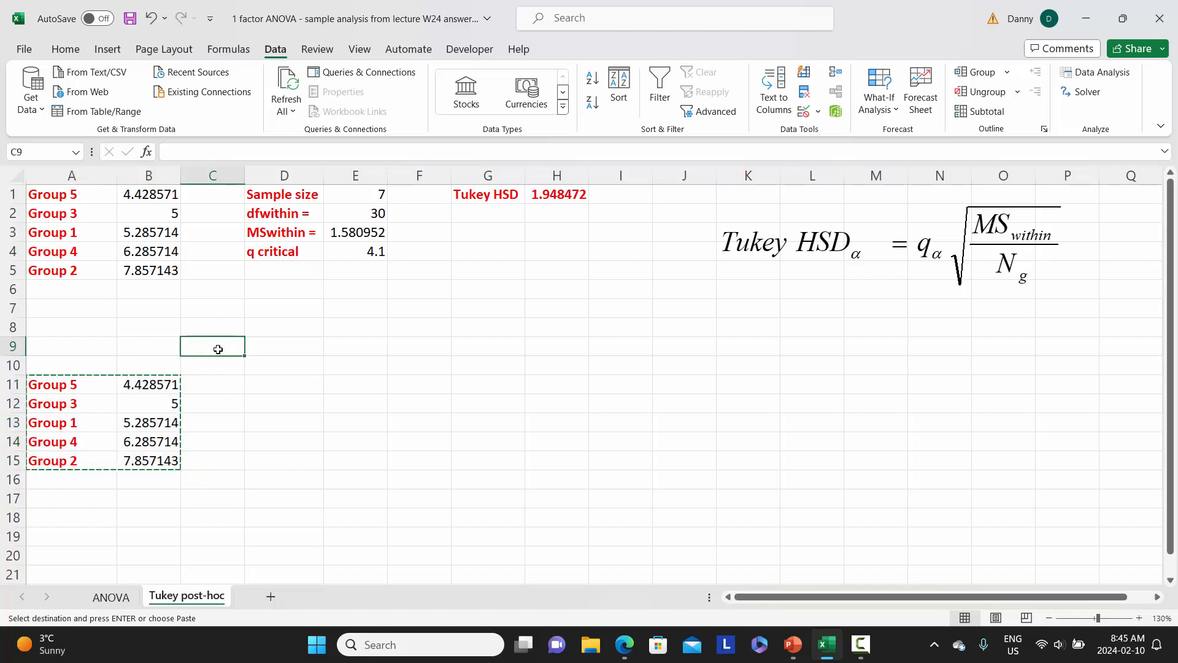
left_click(67, 52)
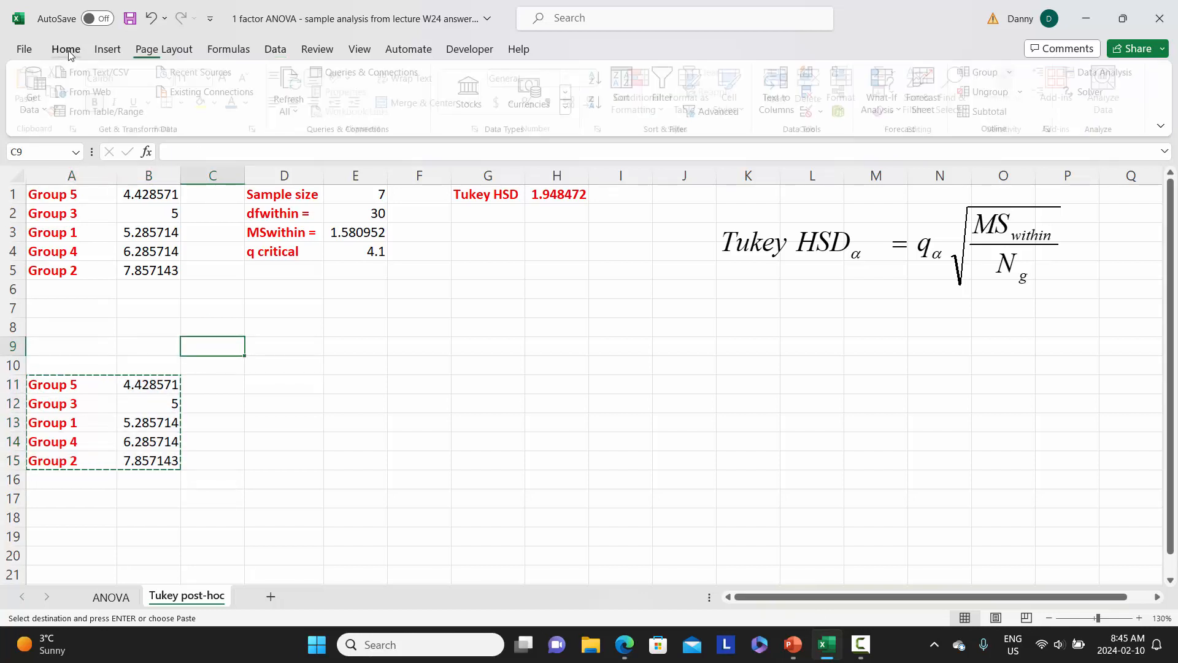
left_click(31, 108)
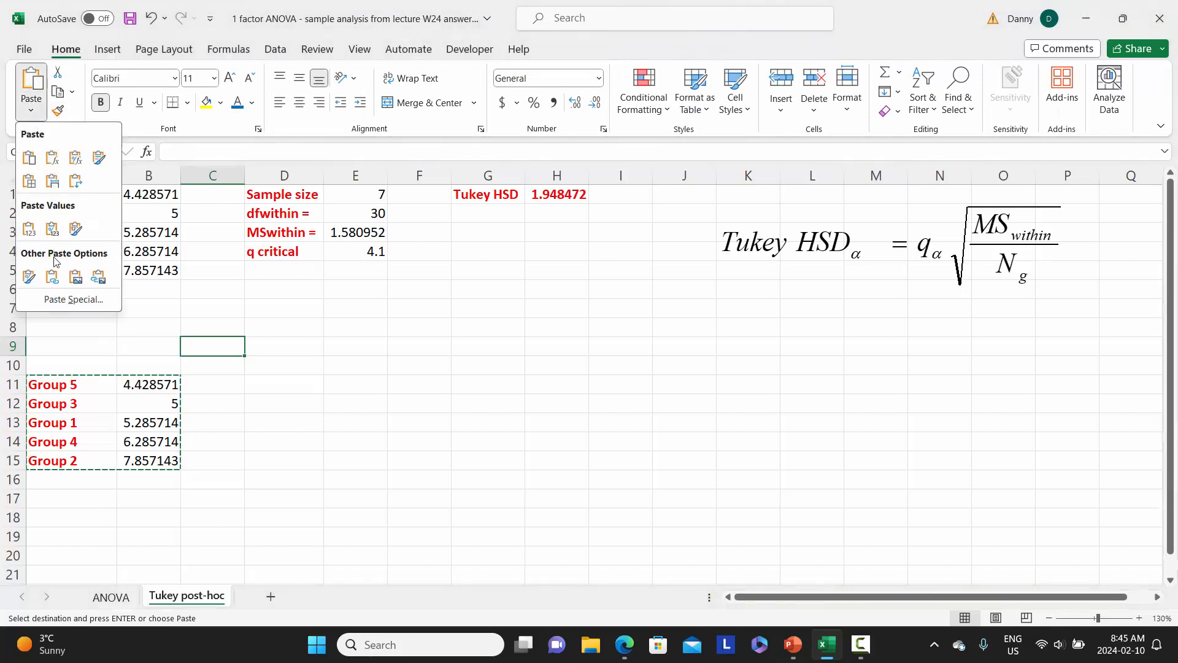
left_click(61, 299)
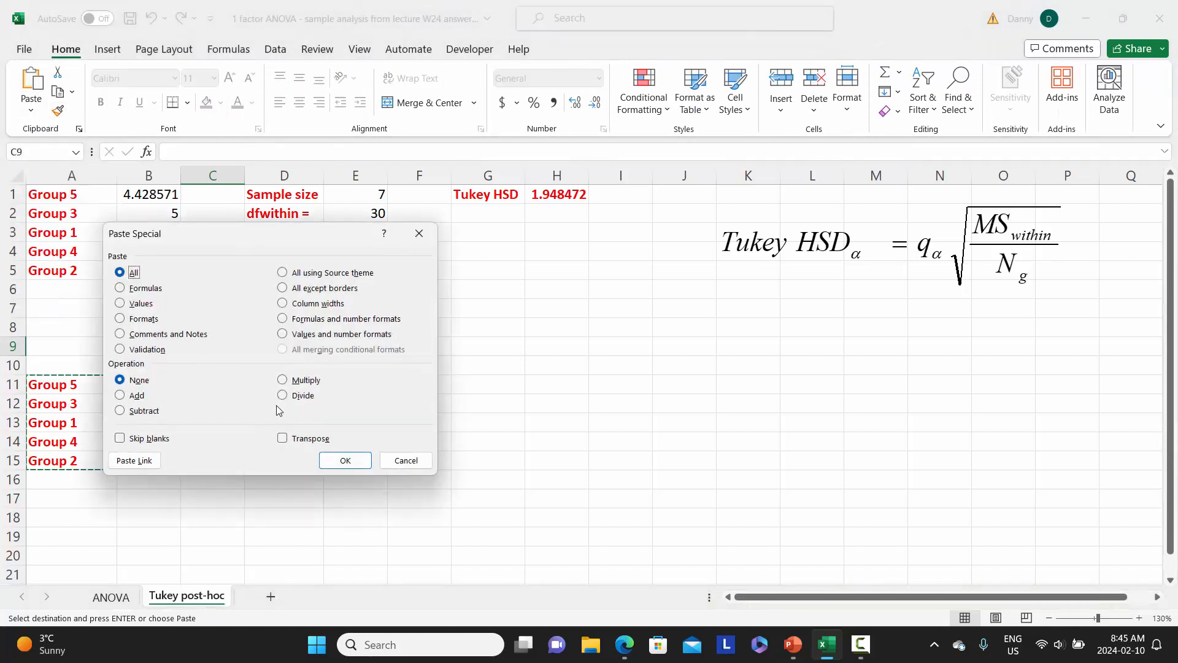
left_click(281, 439)
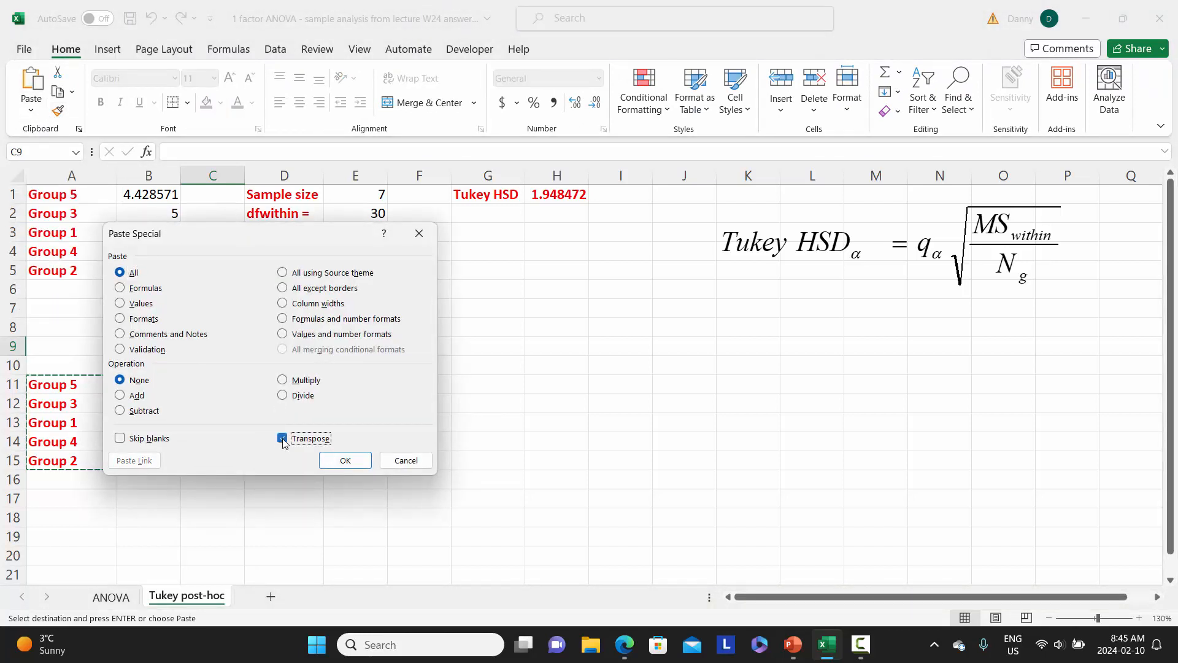
left_click(344, 461)
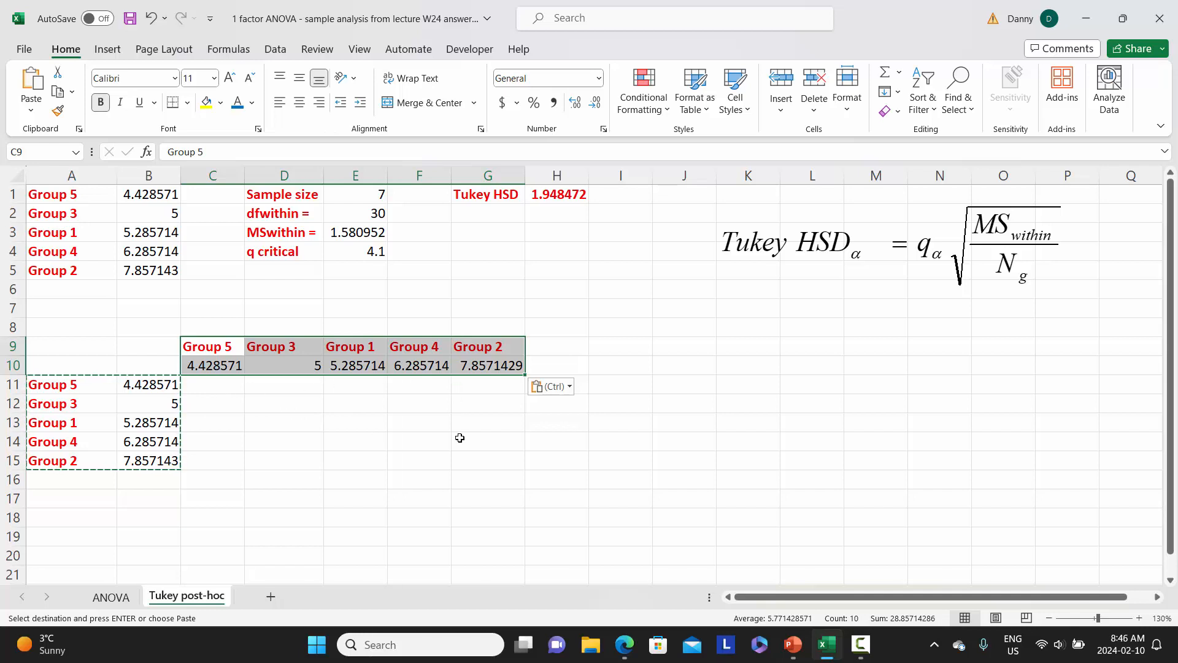
Enter =ABS(C10-B11) in cell C11 for the absolute difference between the two group means, and reselect that cell
left_click(217, 386)
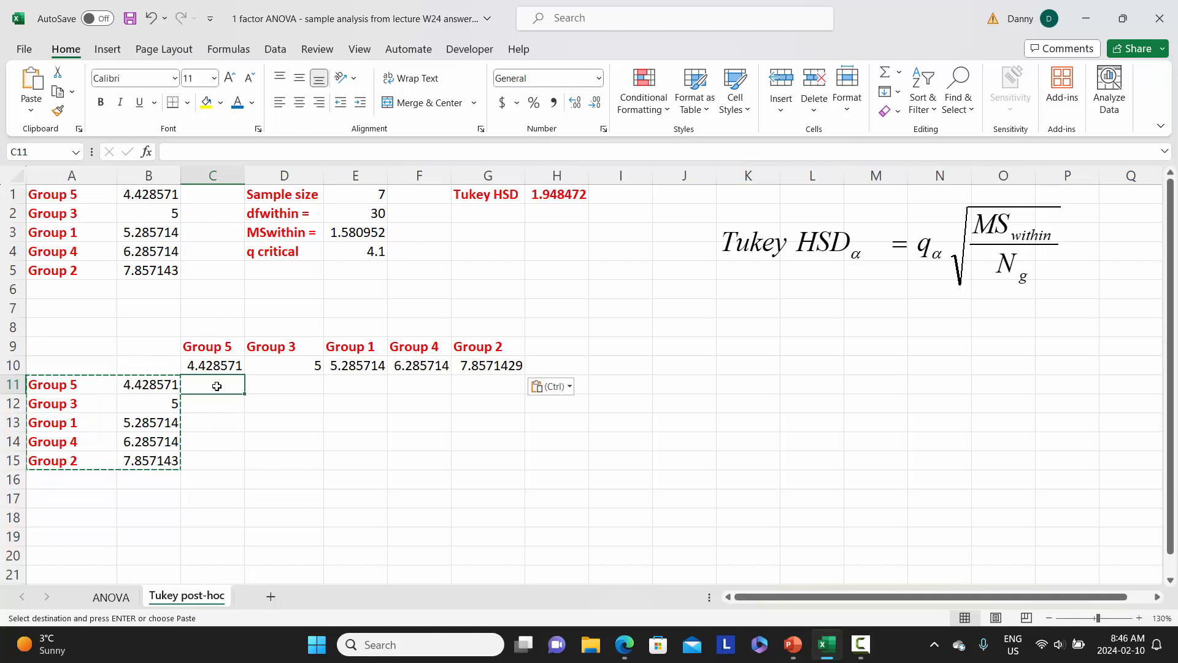
type("=")
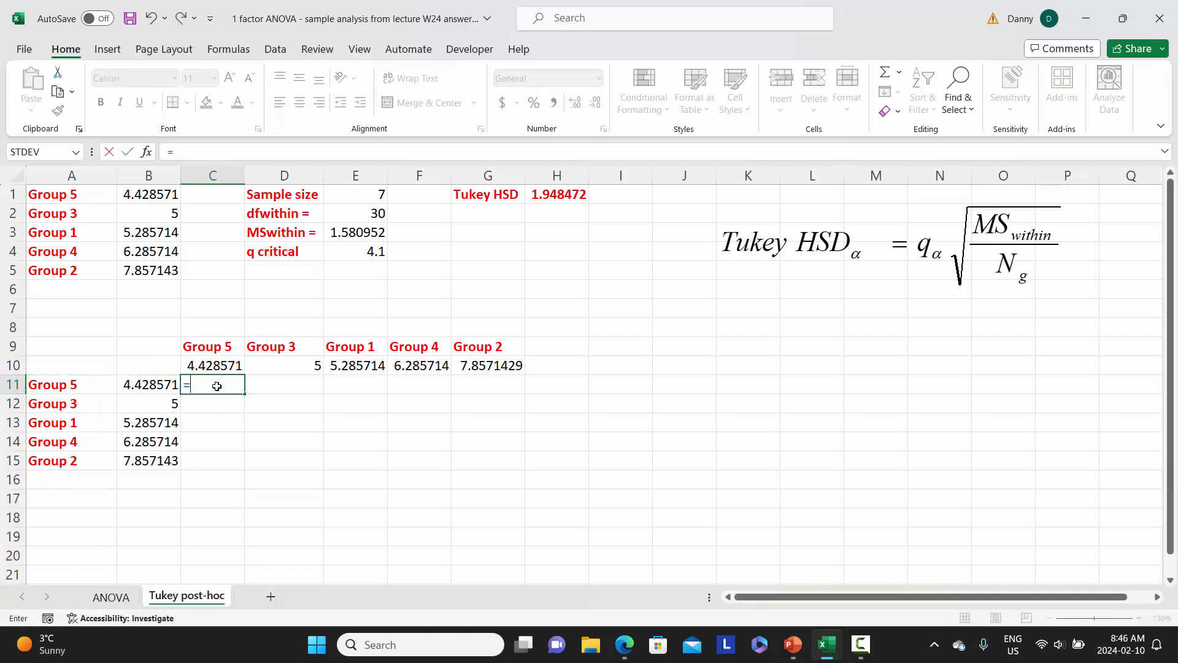
type("abs")
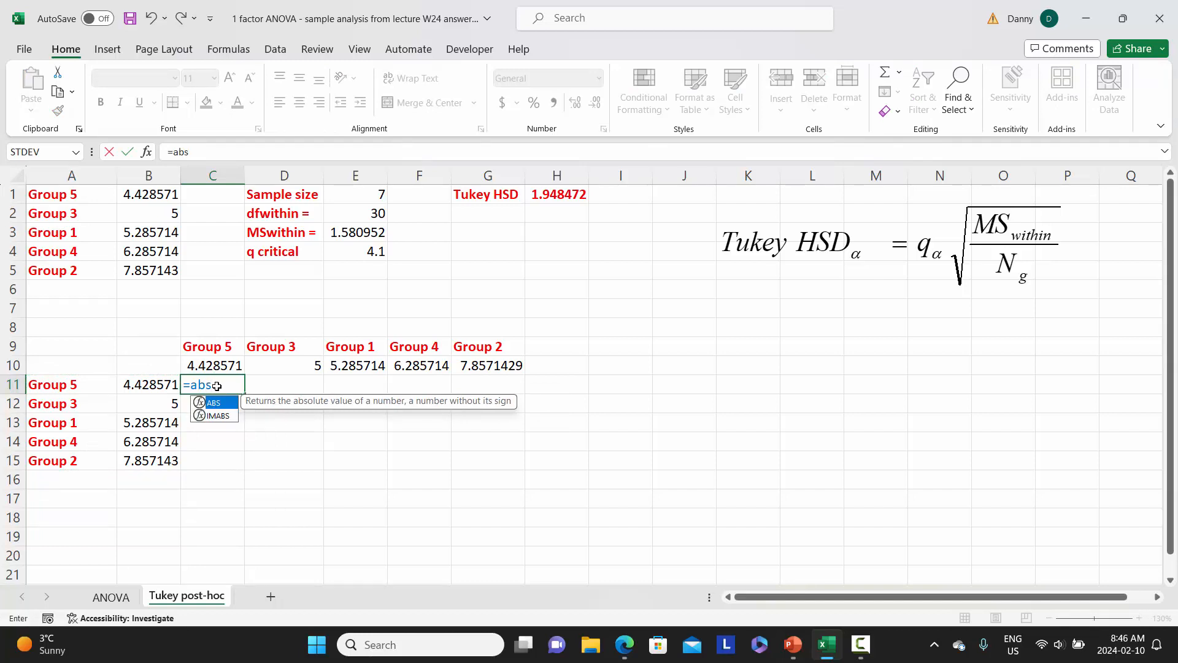
type("(")
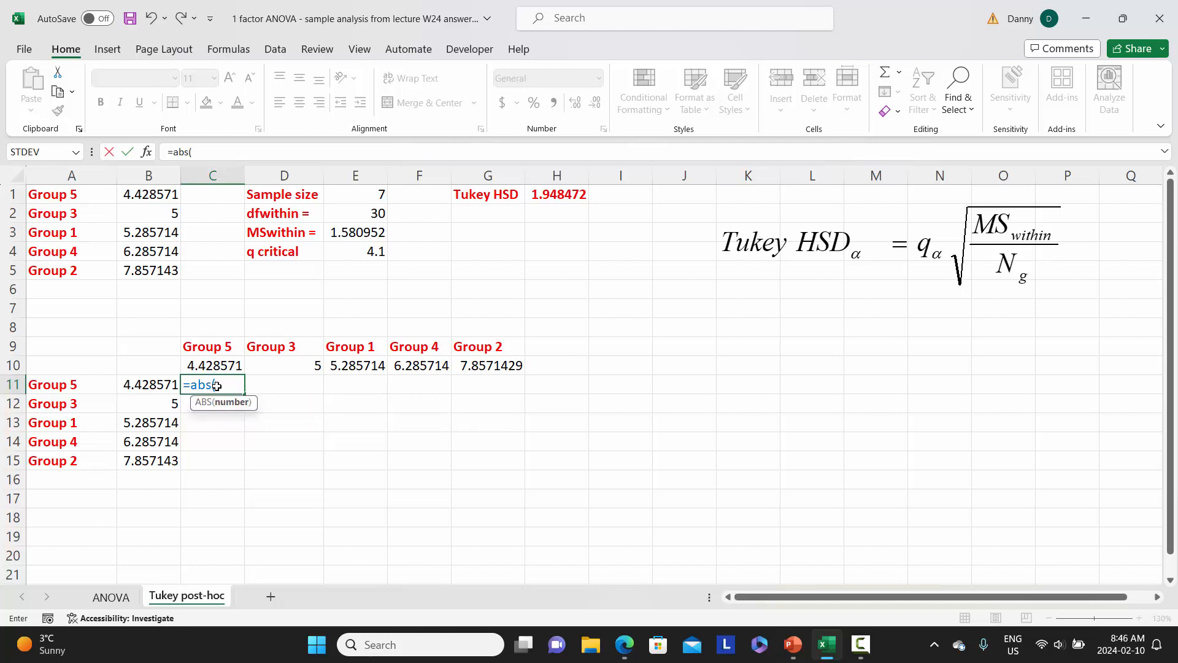
left_click(219, 365)
type("-")
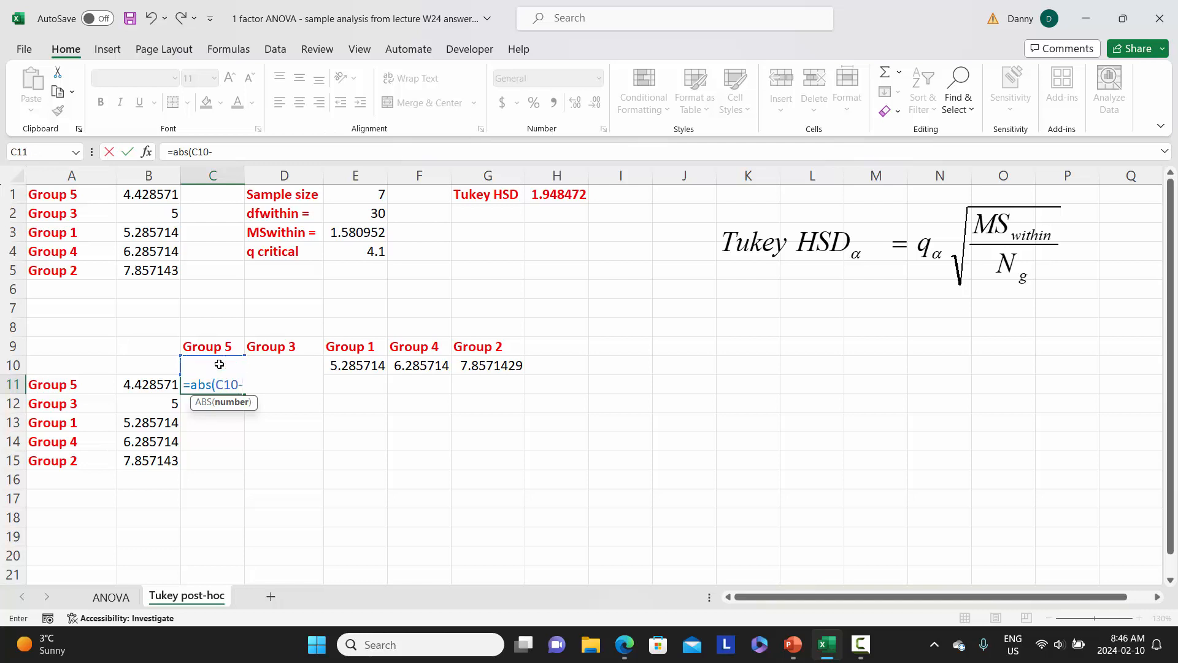
left_click(148, 385)
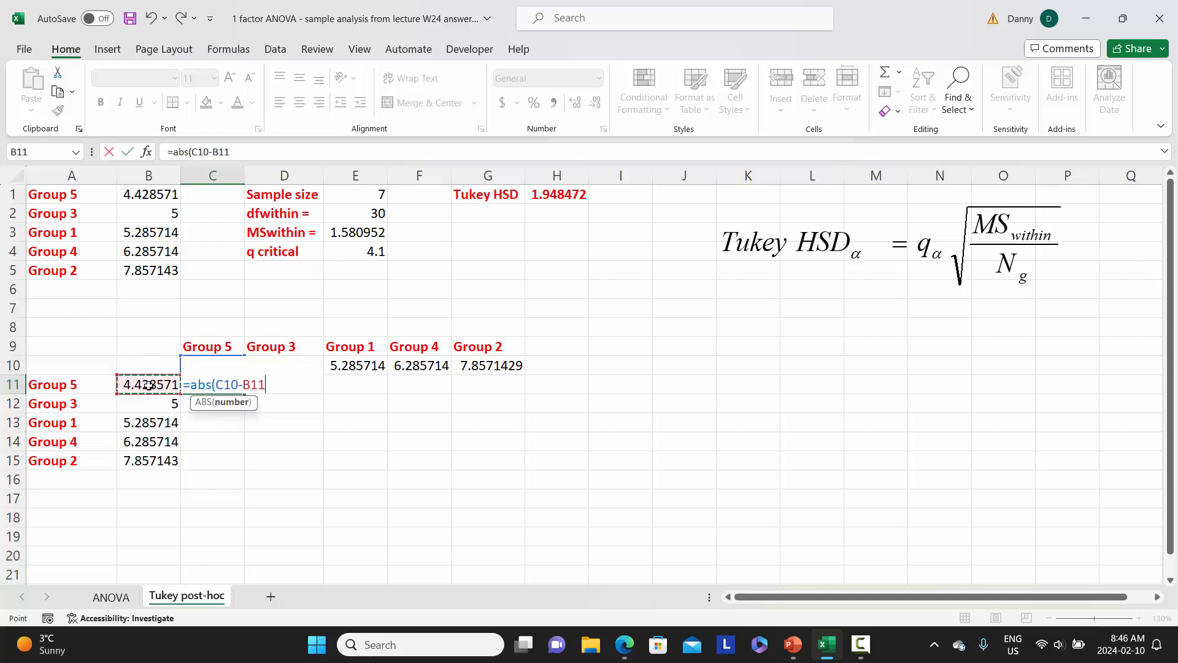
type(")")
key("Return")
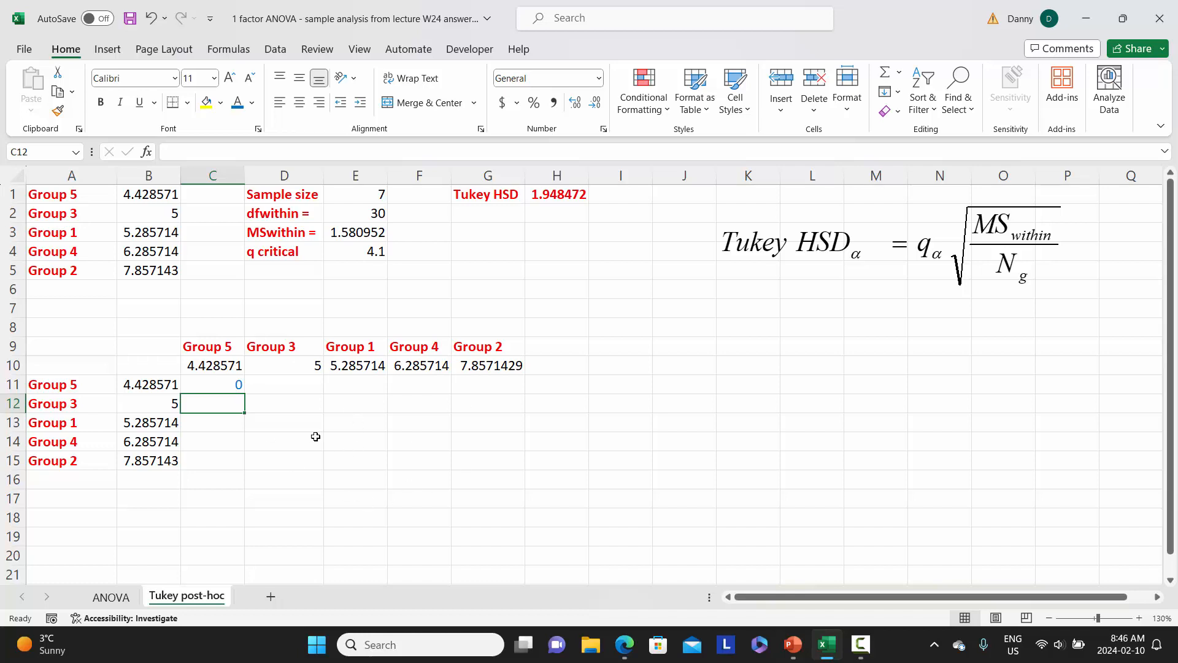
left_click(223, 387)
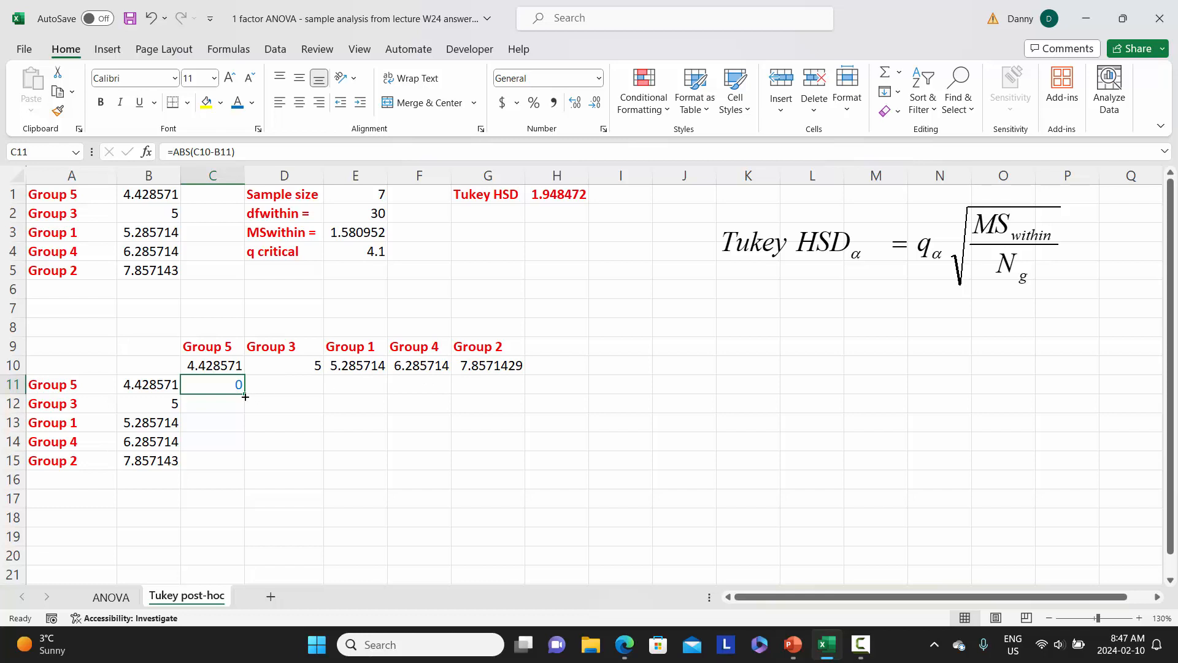
Change the formula in C11 to =ABS(C10-$B$11) and fill it across the Group 5 row to G11
left_click(215, 153)
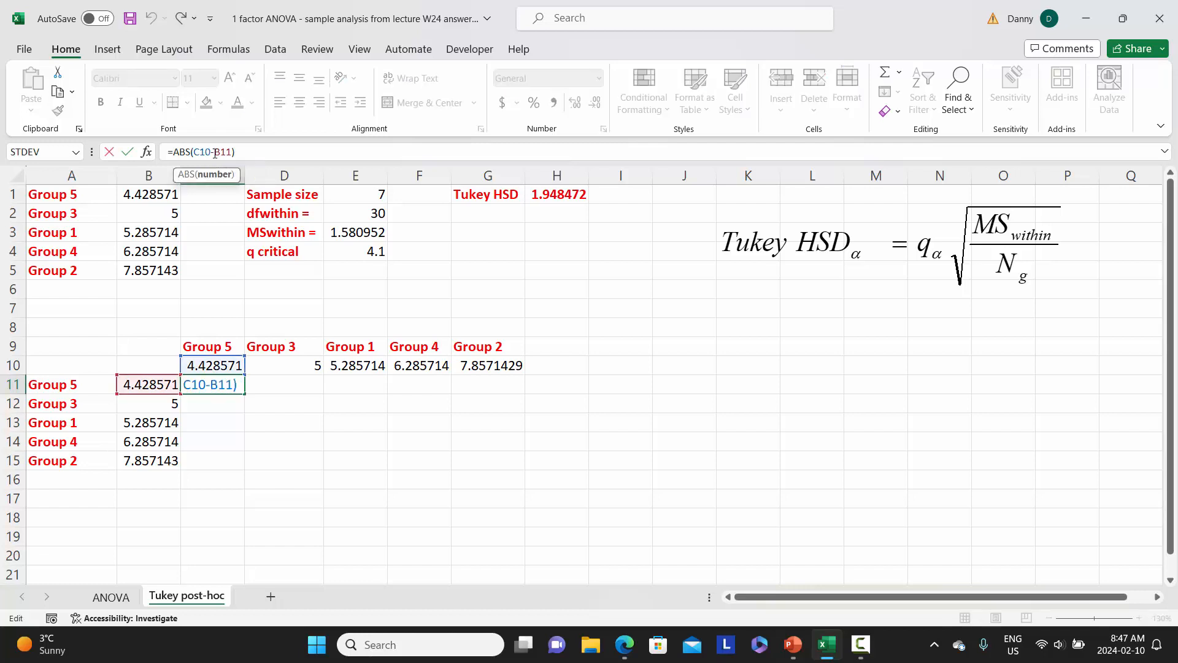
type("$B$")
key("Return")
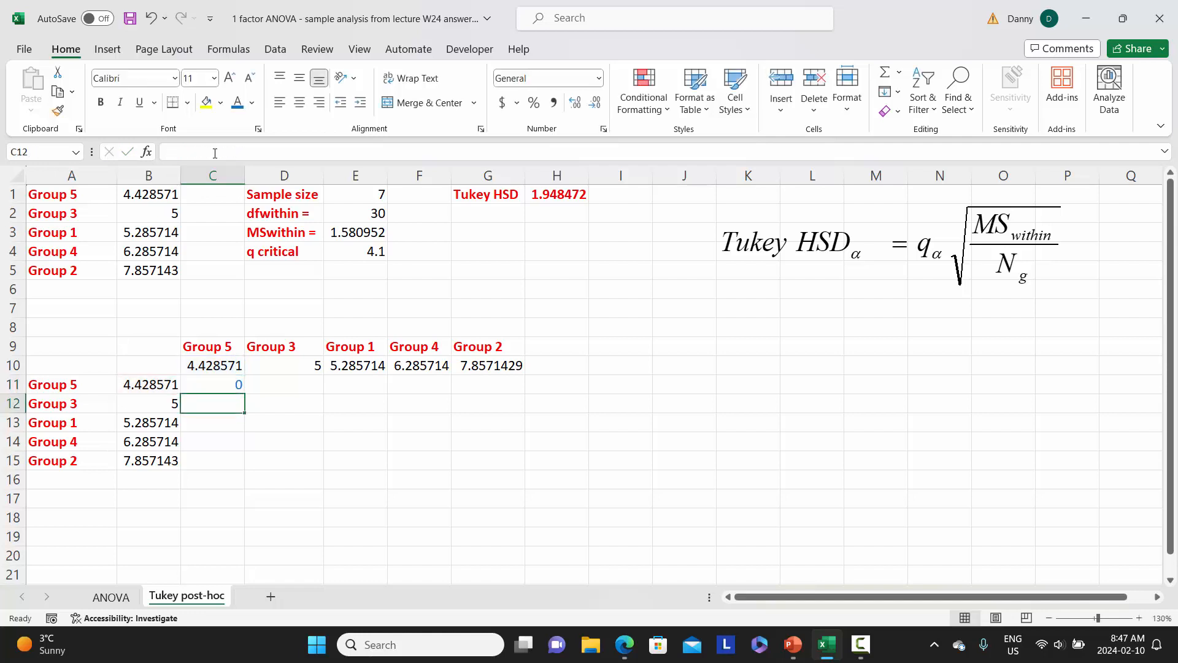
left_click(219, 384)
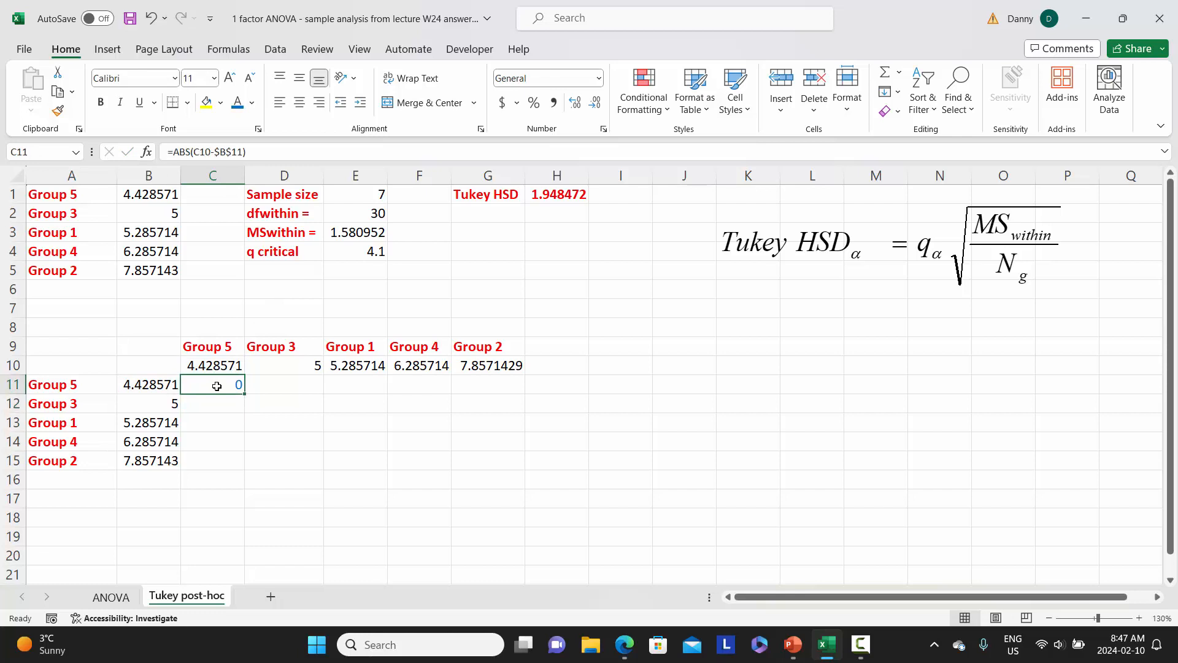
left_click_drag(238, 390, 517, 387)
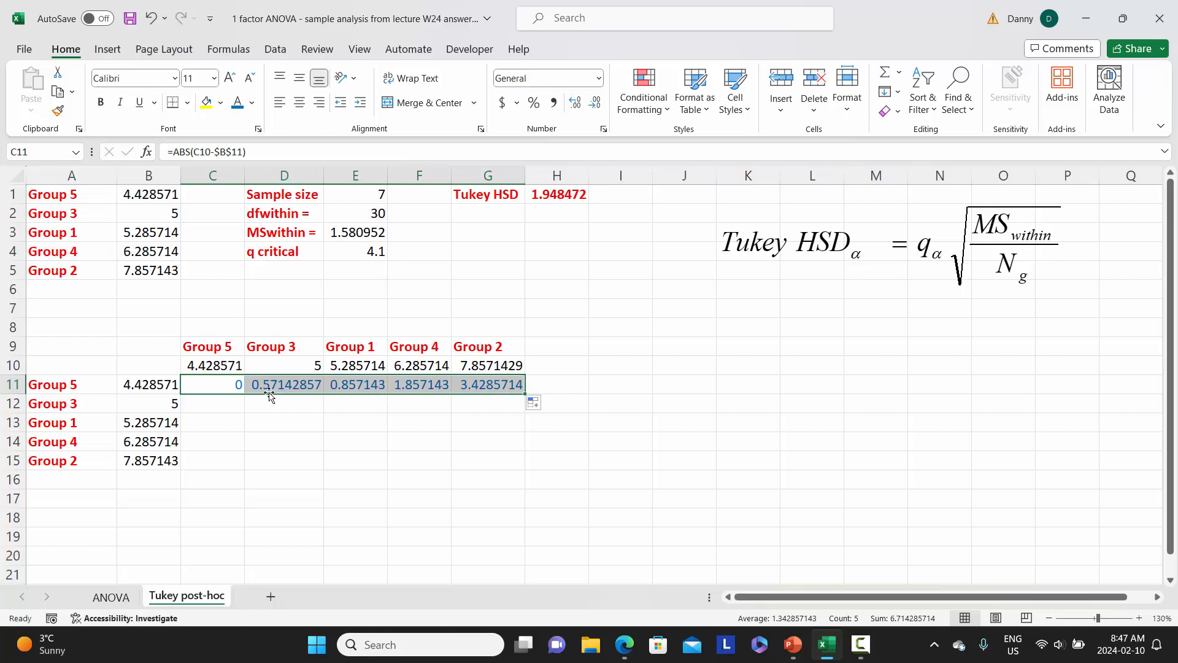
Copy C11 down to C12, correct its formula to =ABS(C10-$B$12), and fill the Group 3 row across to G12
left_click(224, 384)
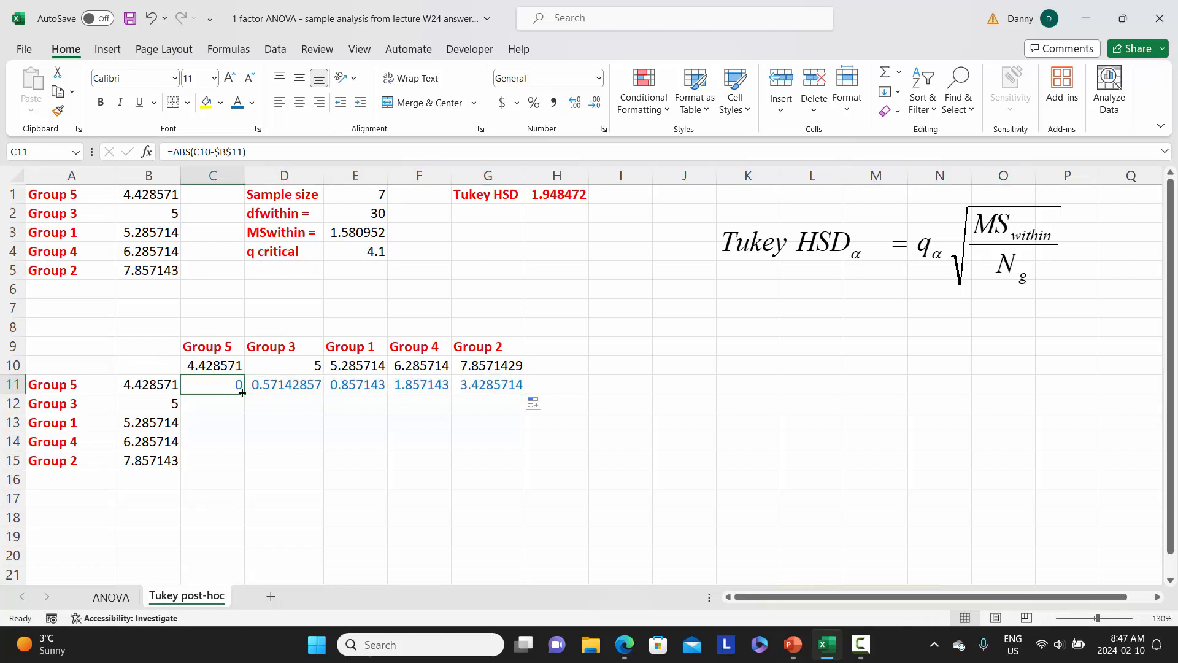
left_click_drag(245, 394, 243, 407)
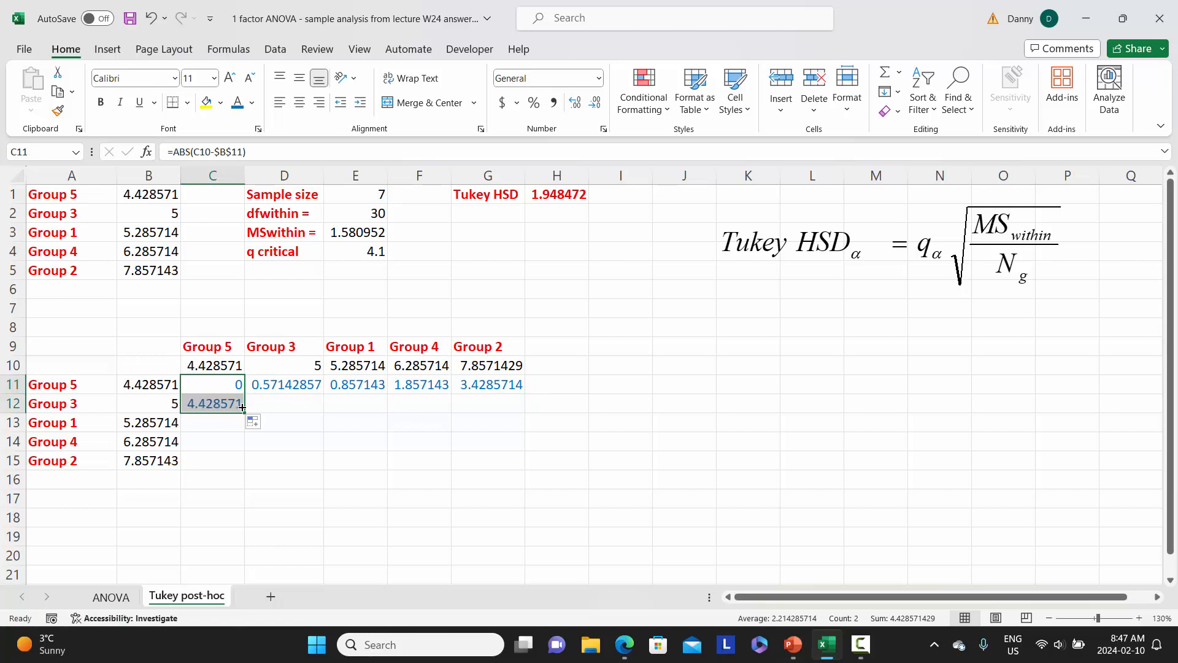
left_click(206, 405)
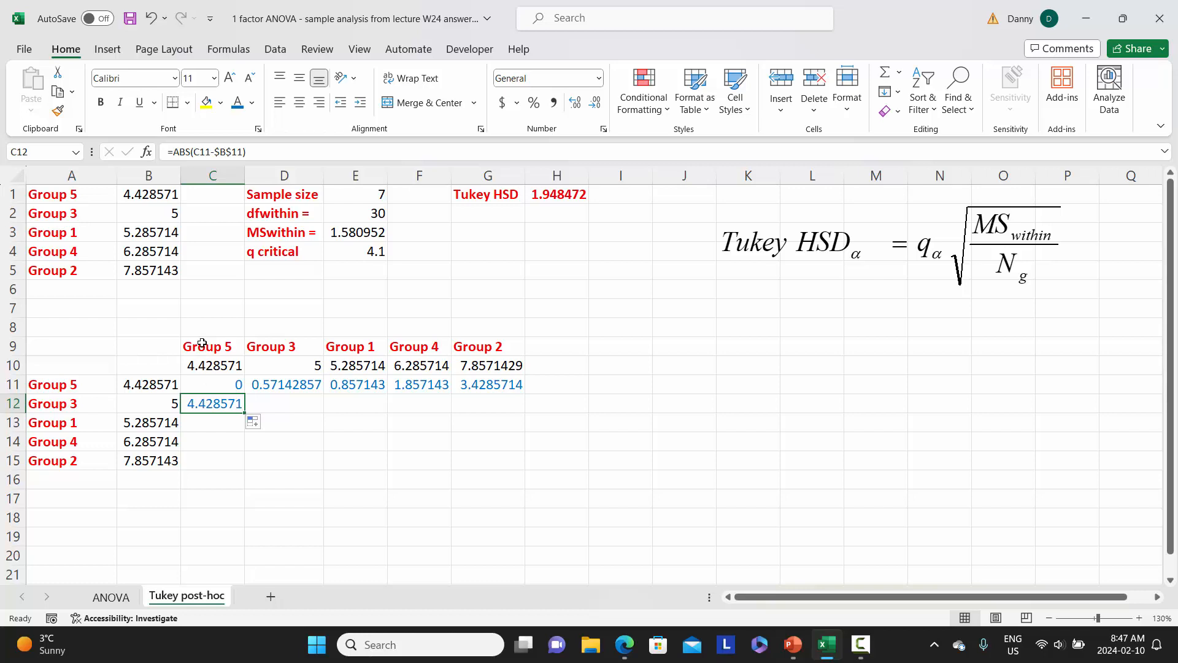
left_click(207, 152)
left_click_drag(209, 152, 209, 152)
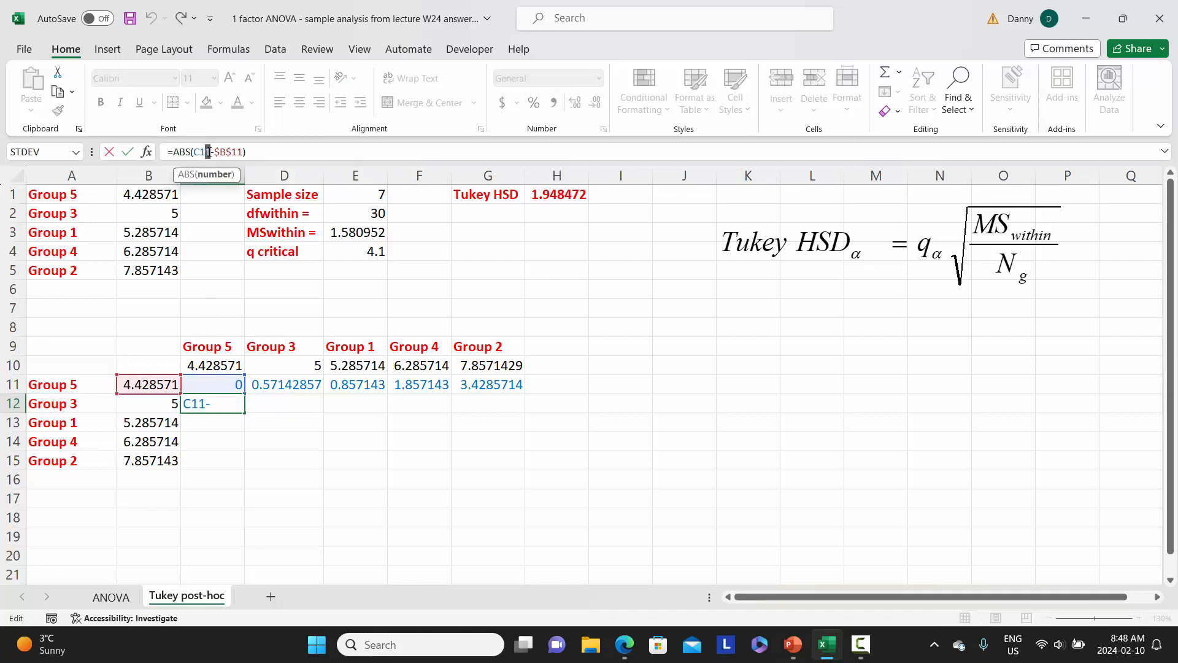
type("0")
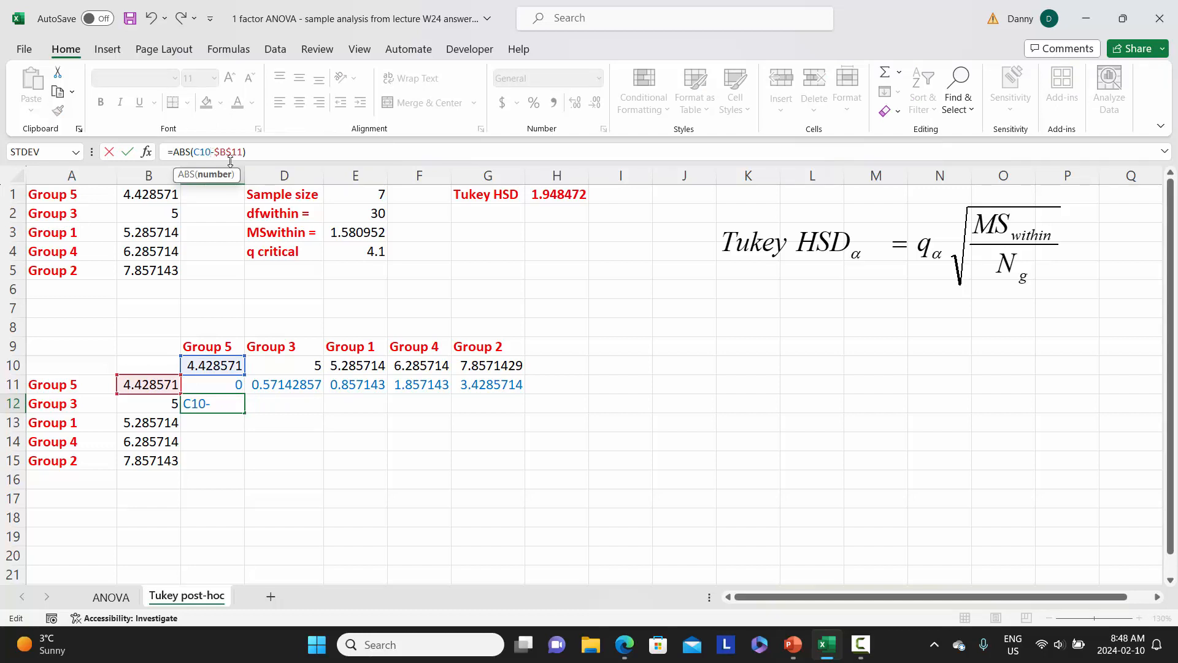
left_click_drag(240, 152, 244, 152)
type("2")
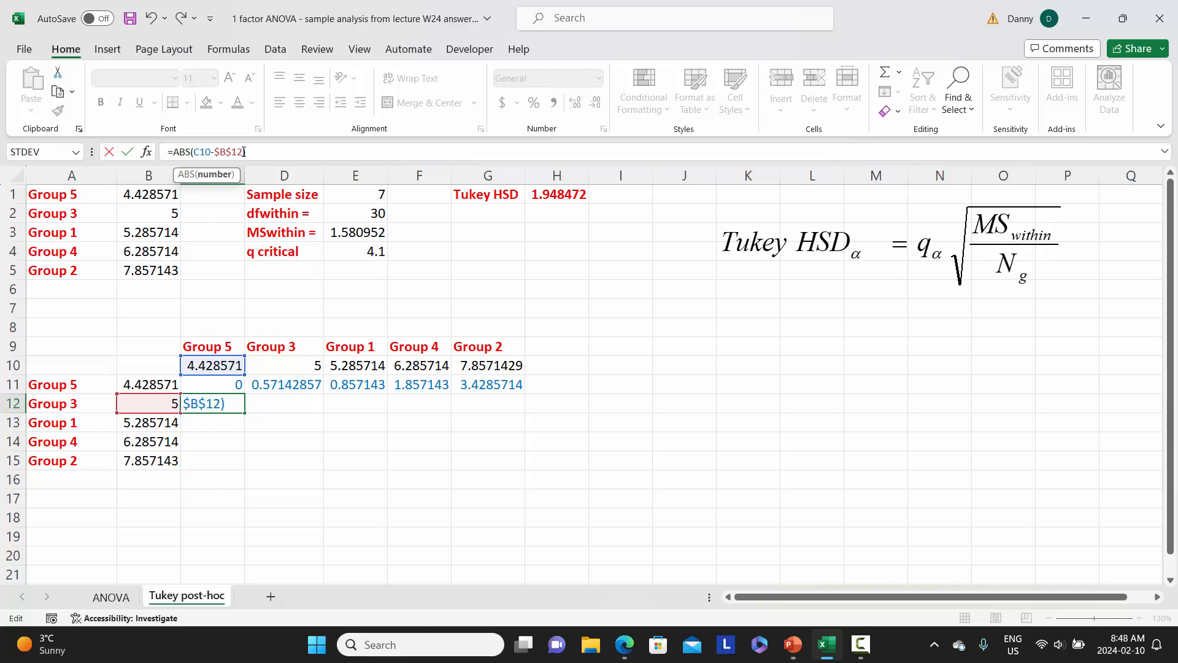
key("Return")
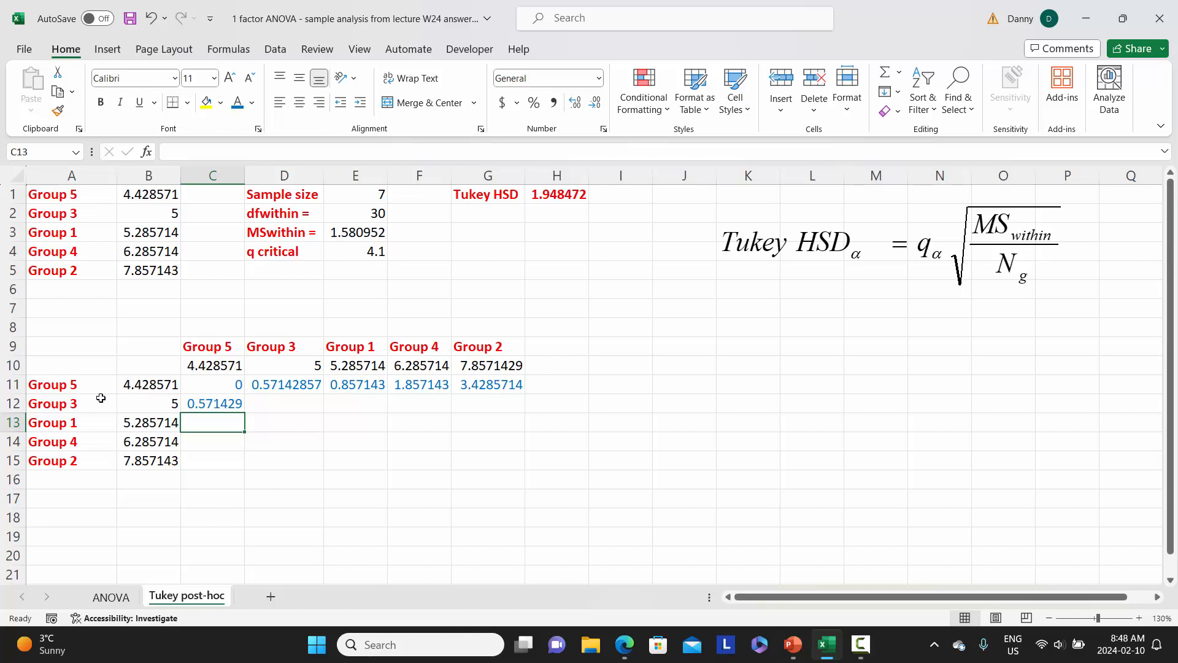
left_click(212, 405)
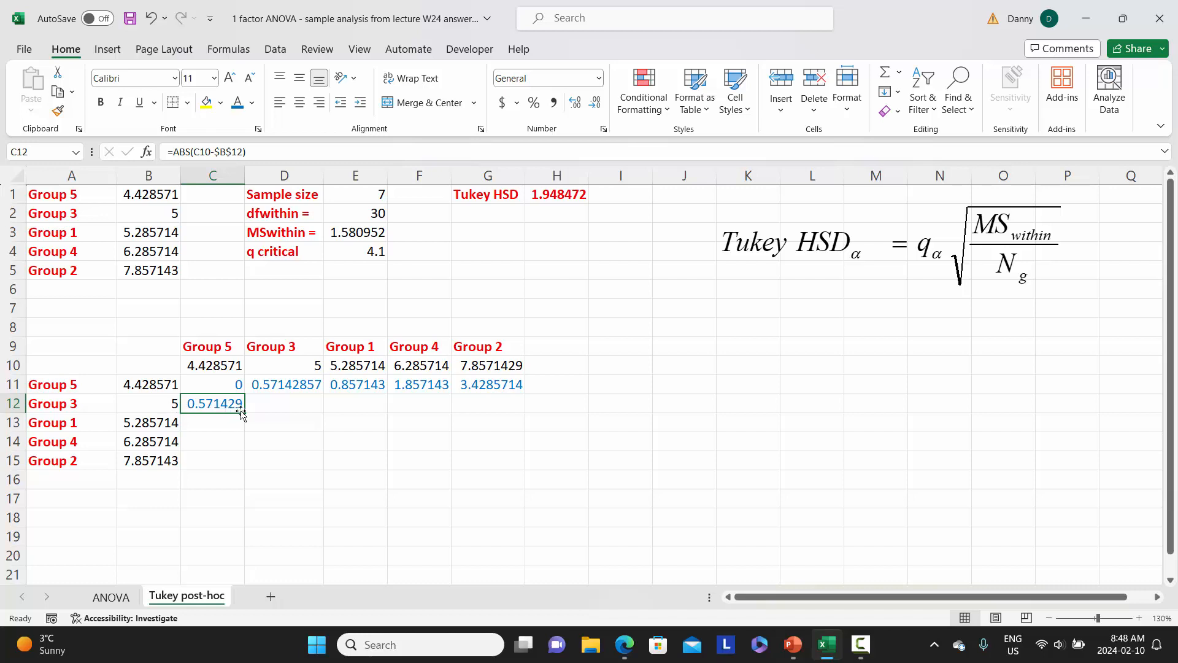
left_click_drag(243, 411, 496, 416)
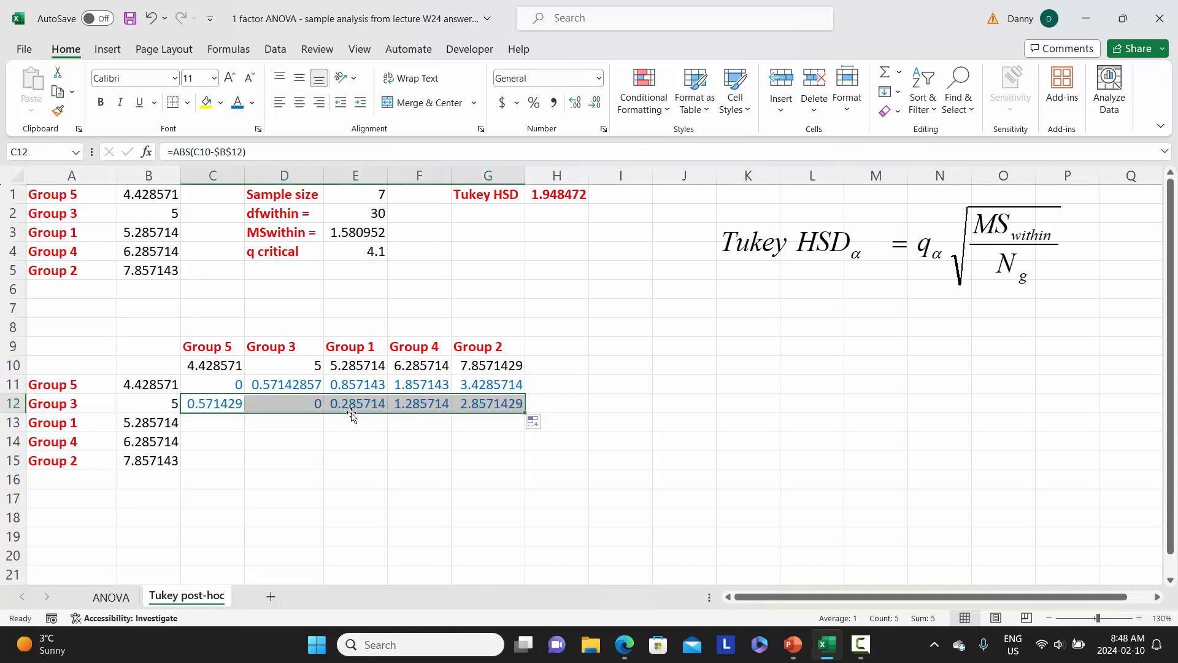
Copy C12 down to C13, correct its formula to =ABS(C10-$B$13), and fill the Group 1 row across to G13
left_click(244, 409)
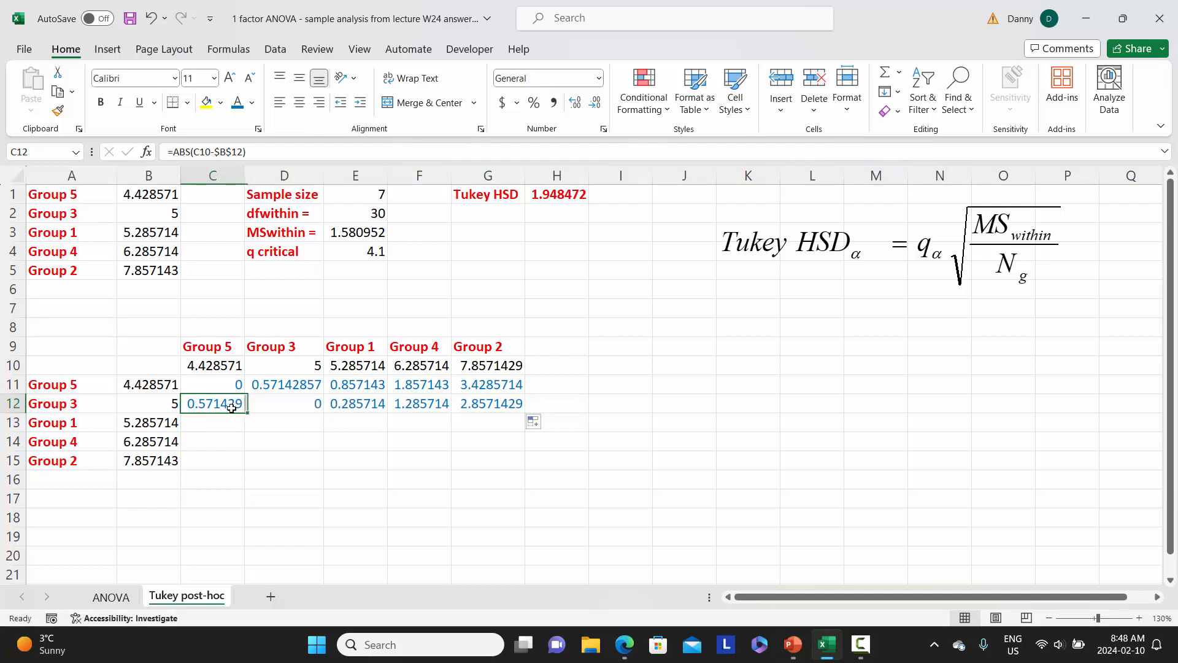
left_click_drag(247, 412, 225, 424)
left_click(225, 423)
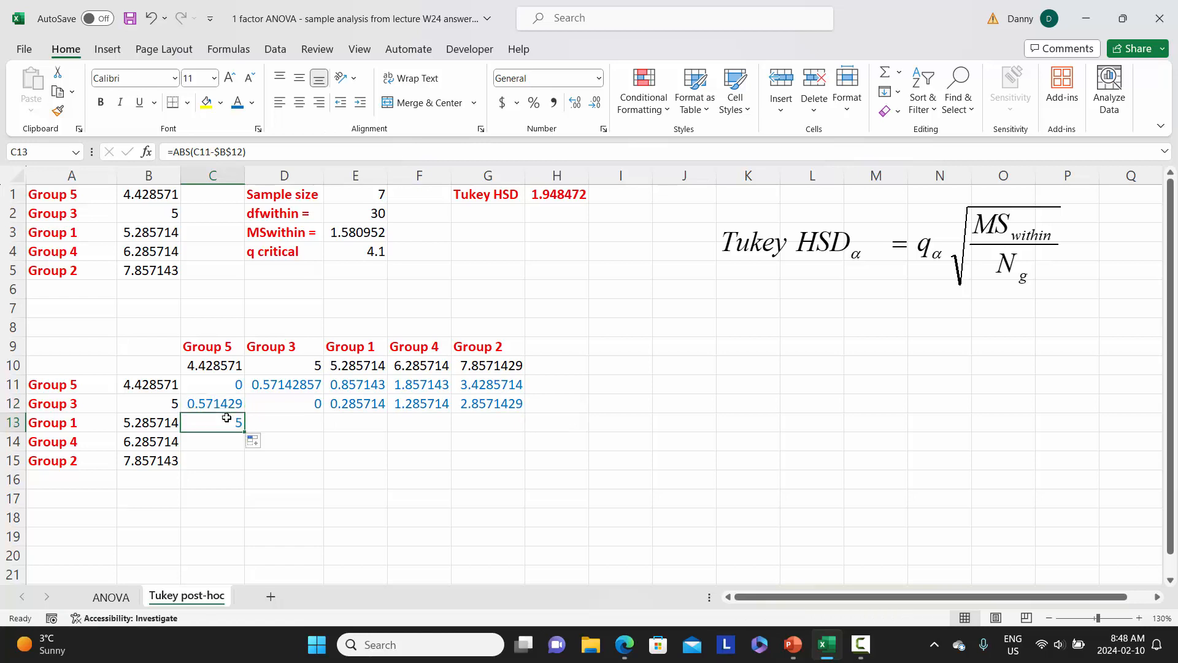
left_click(204, 151)
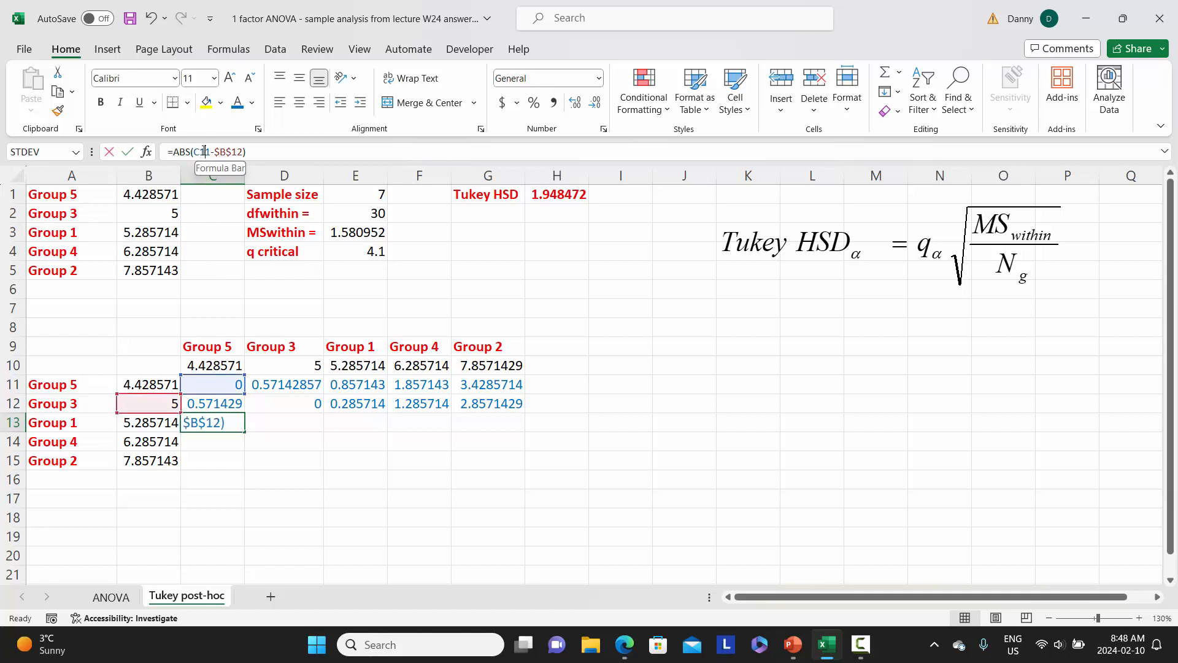
left_click_drag(205, 151, 210, 151)
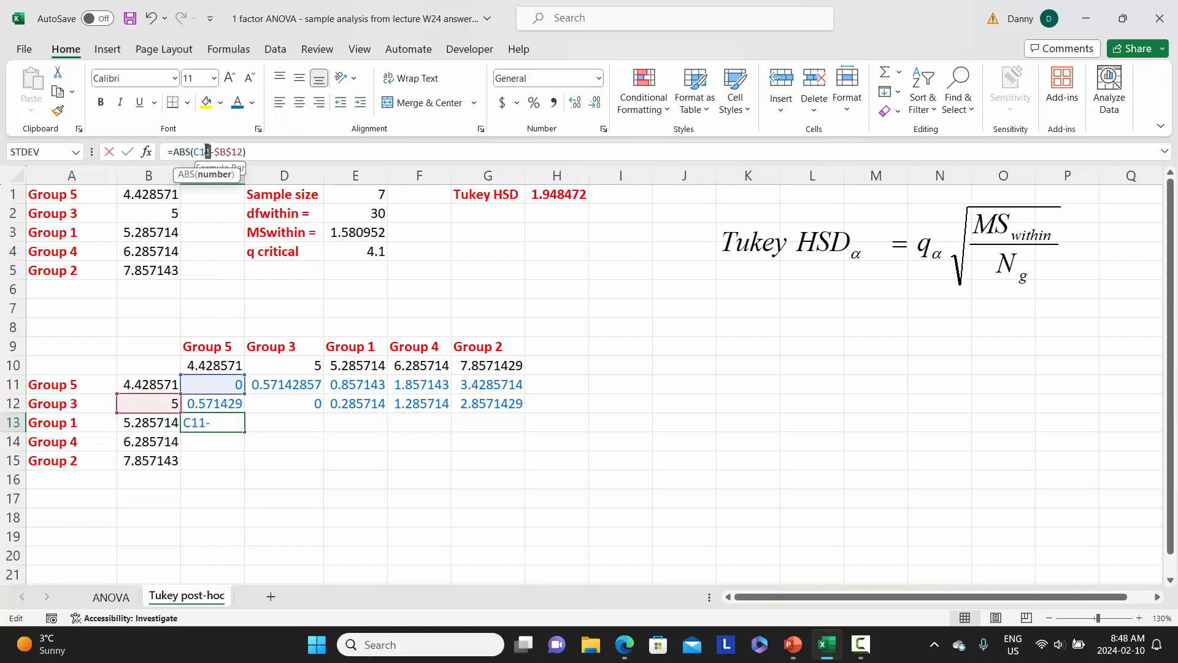
type("0")
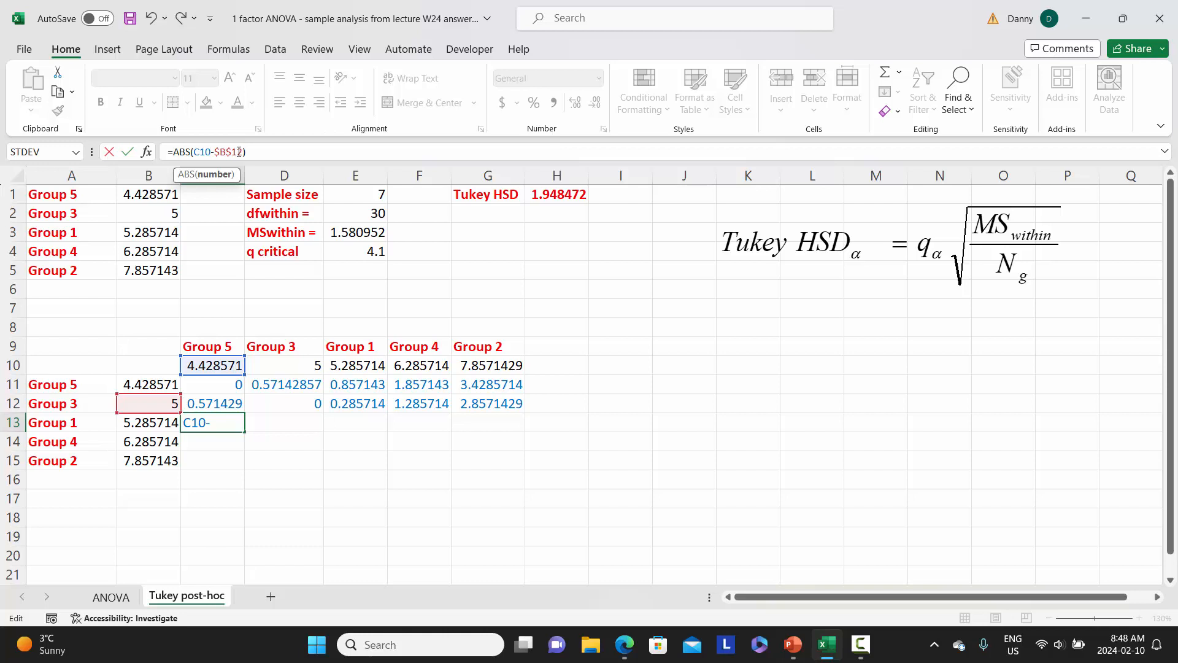
left_click_drag(242, 152, 238, 151)
type("3")
key("Return")
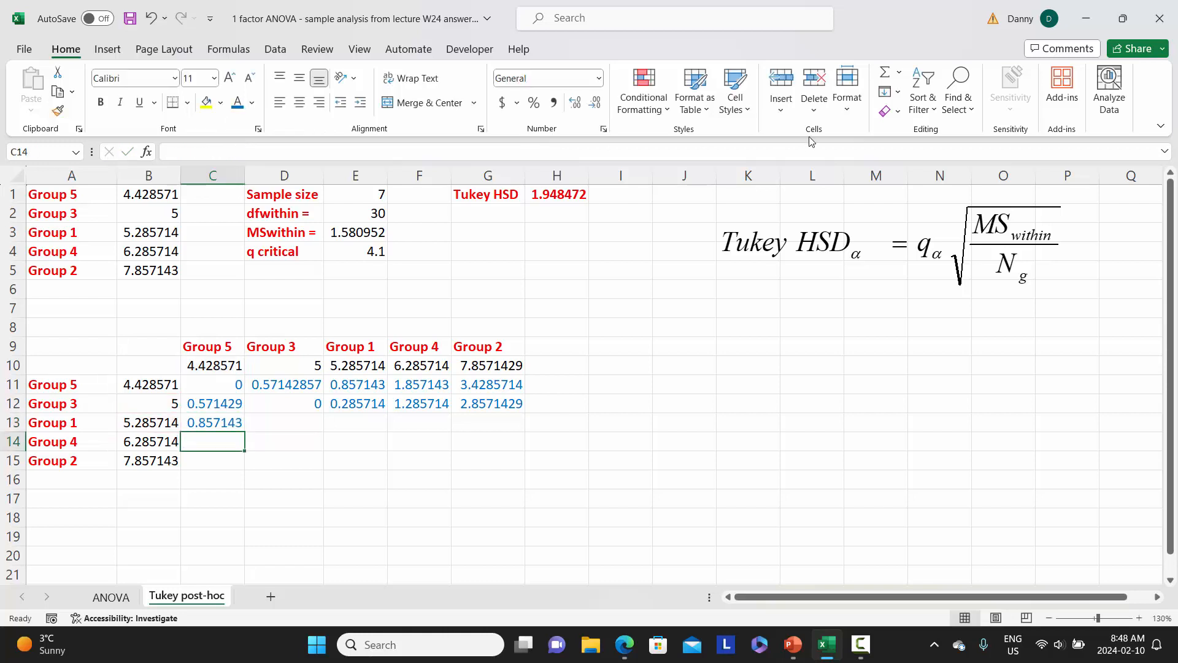
left_click(197, 424)
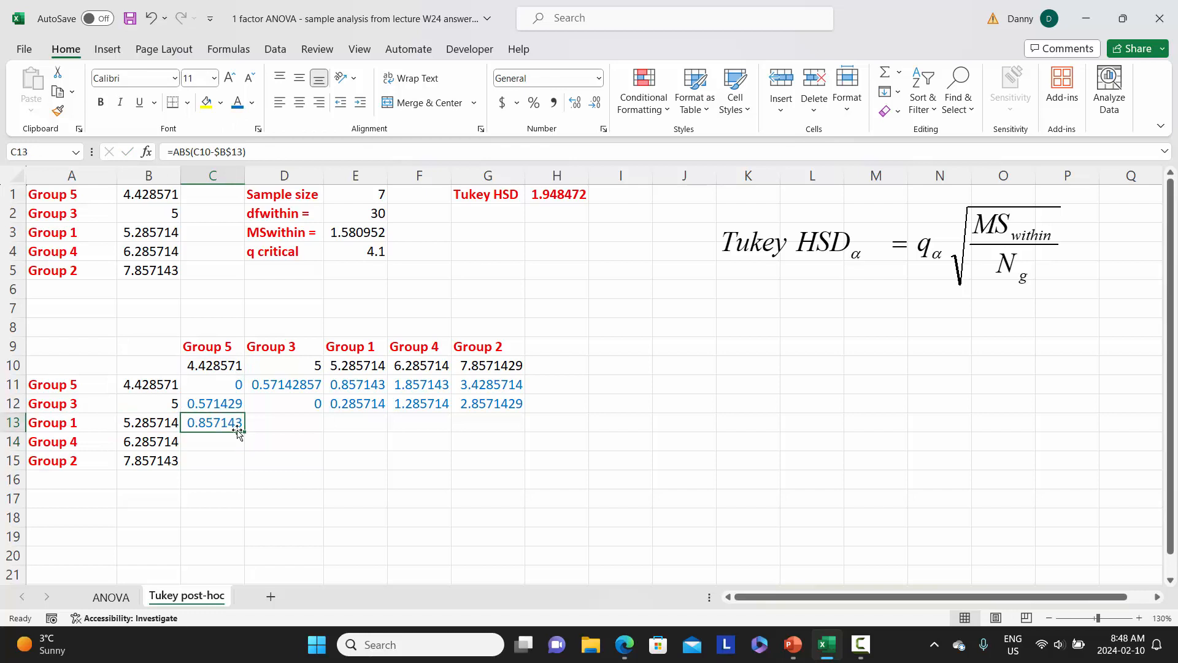
left_click_drag(243, 431, 495, 426)
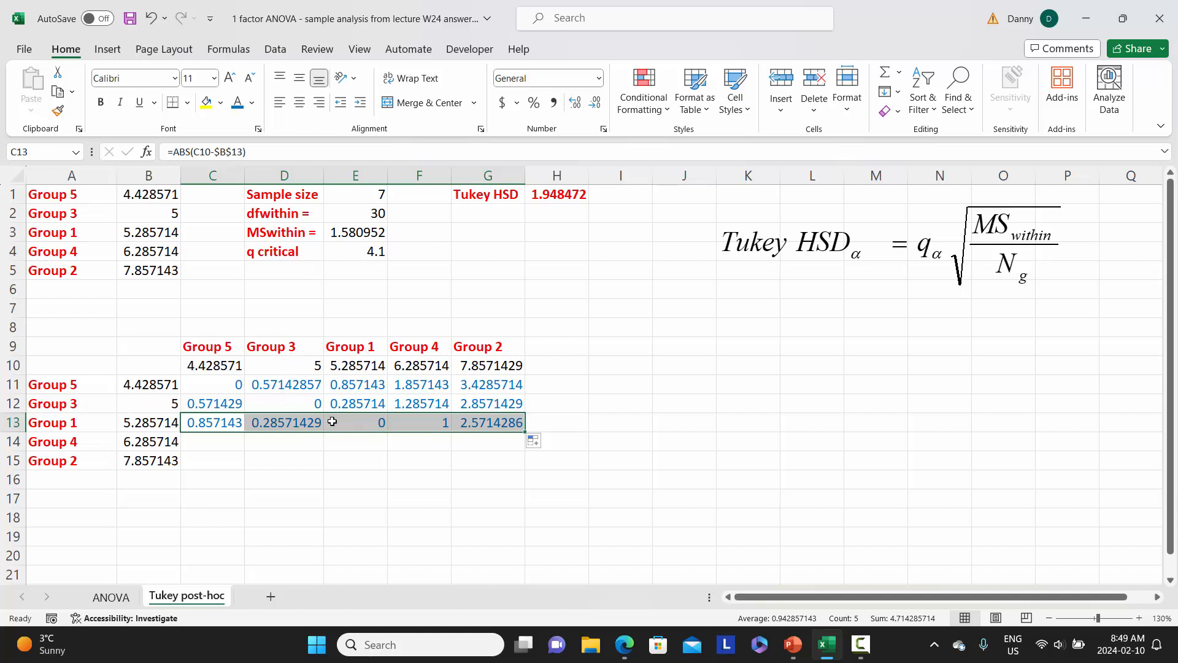
Copy C13 down to C14, correct its formula to =ABS(C10-$B$14), and fill the Group 4 row across to G14
left_click(219, 427)
left_click_drag(245, 432, 241, 448)
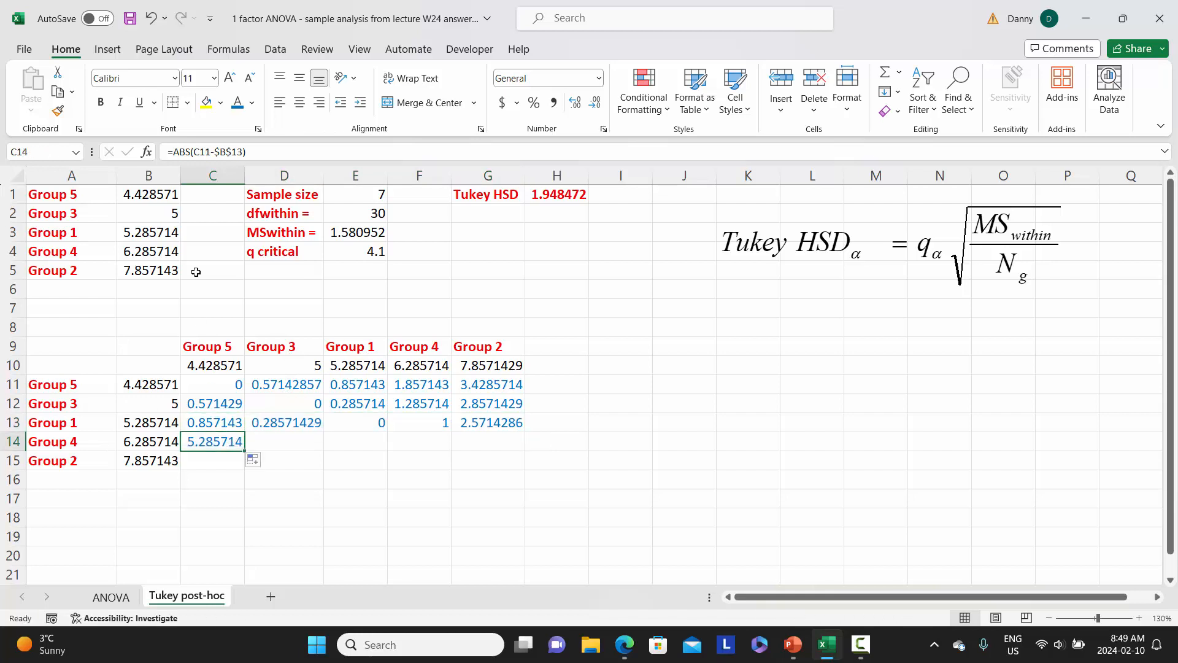
left_click(208, 151)
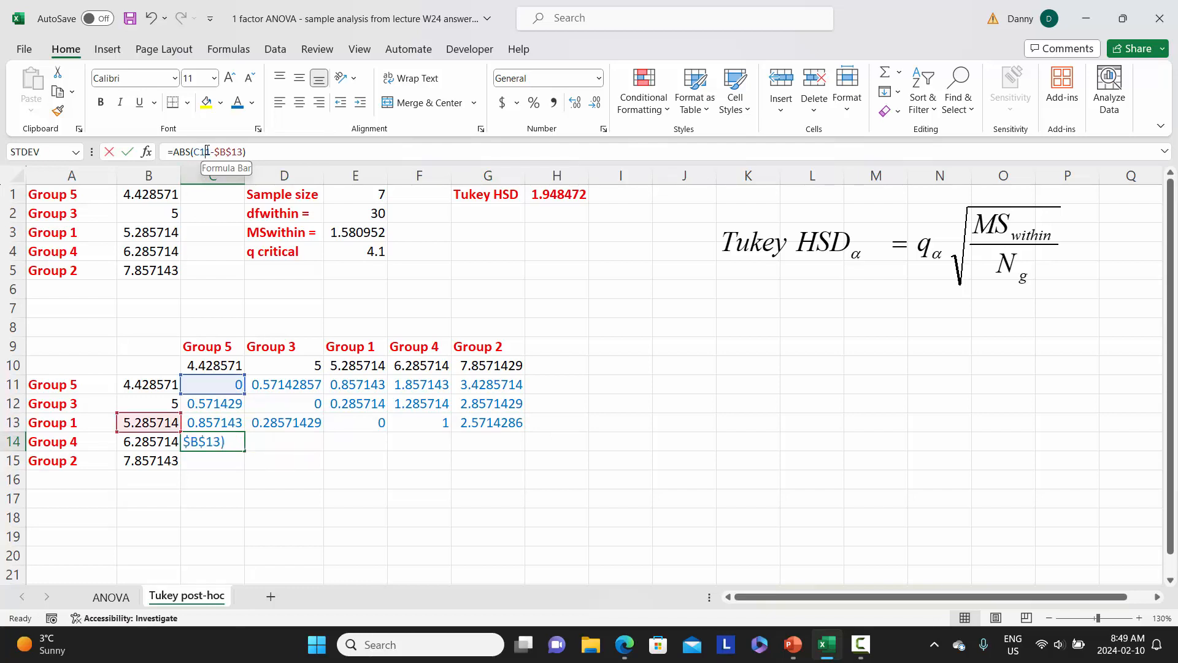
type("0")
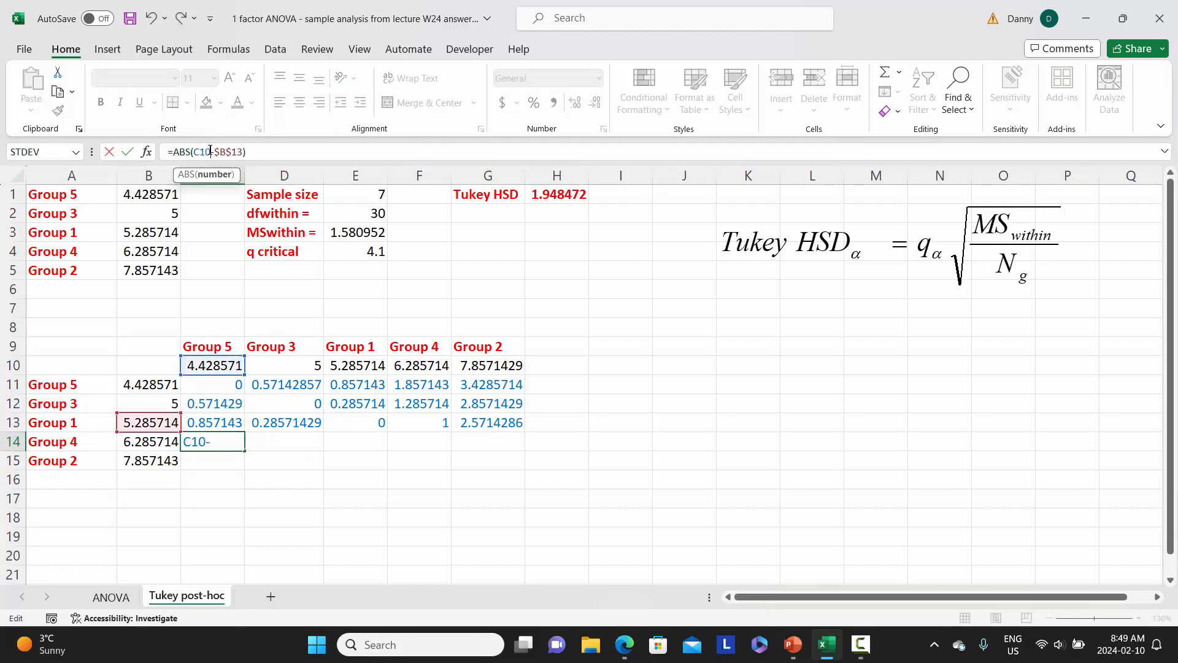
left_click_drag(238, 151, 243, 151)
type("4")
key("Return")
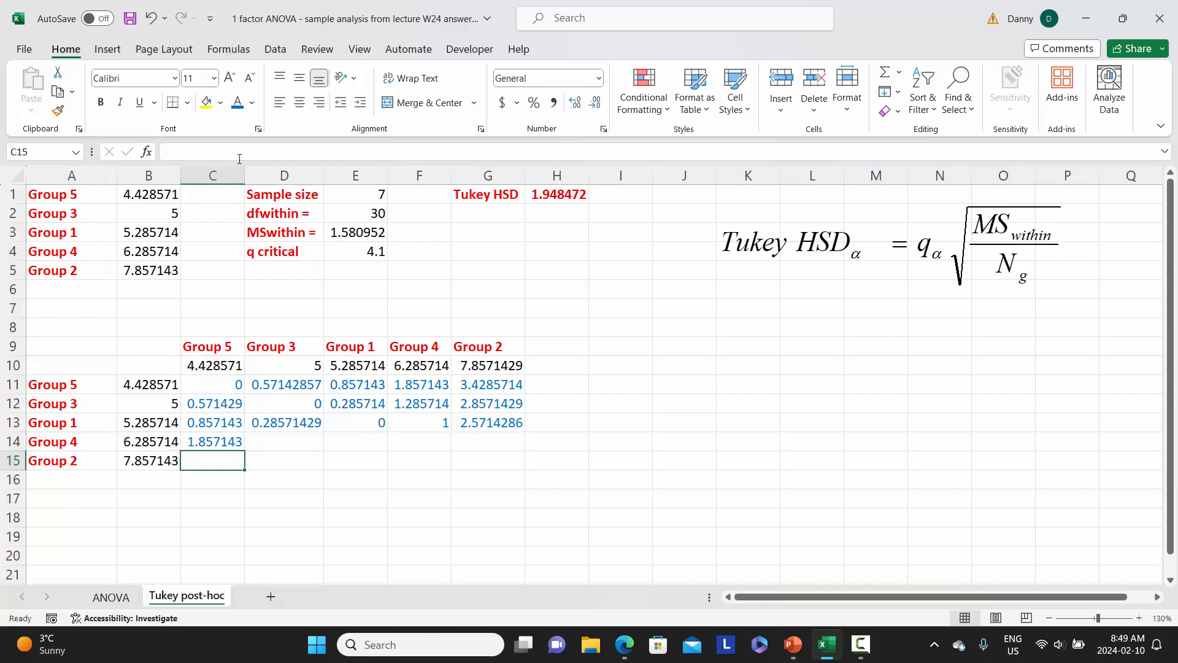
left_click(195, 443)
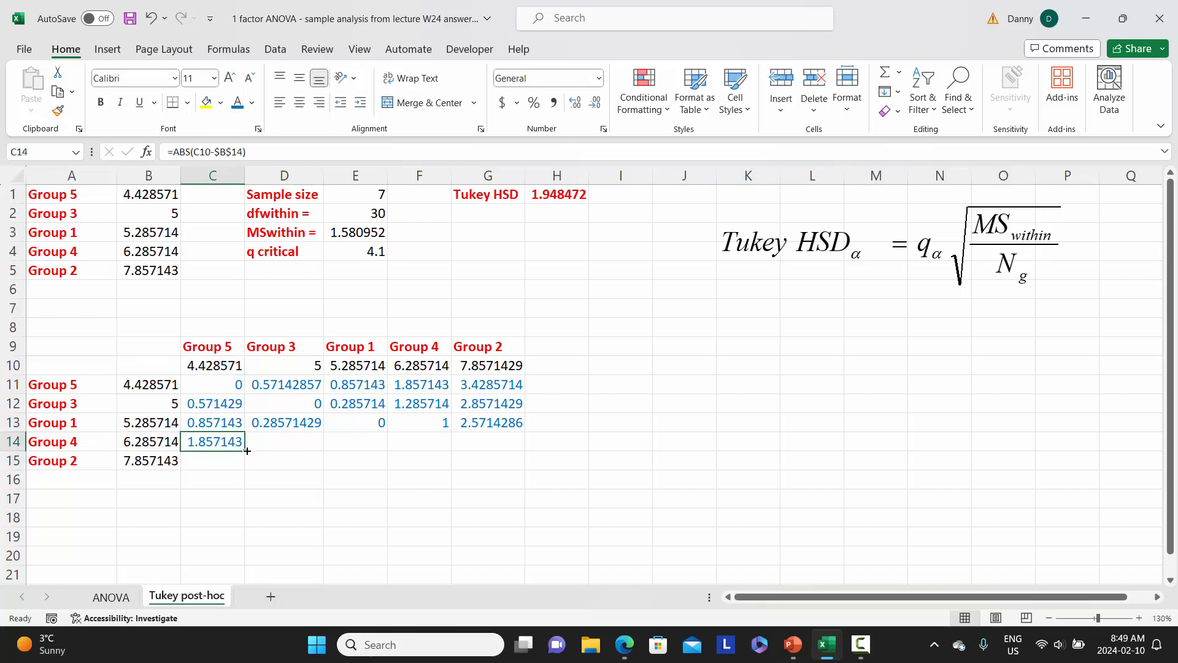
left_click_drag(247, 450, 501, 447)
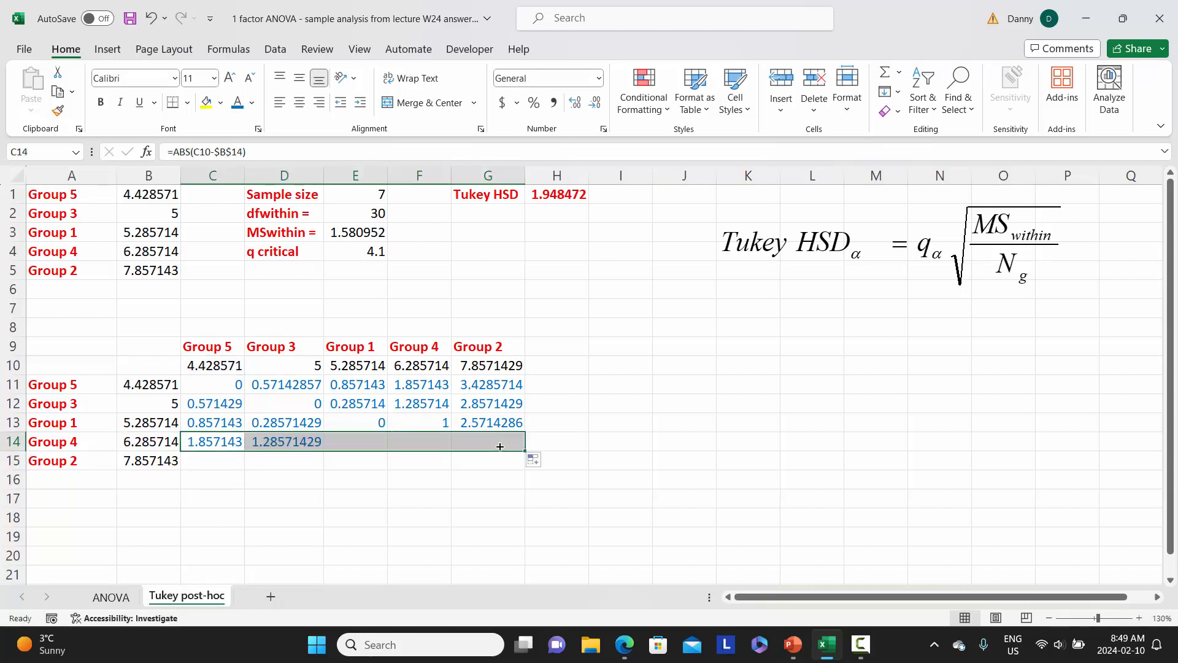
Copy C14 down to C15, correct its formula to =ABS(C10-$B$15), and fill the Group 2 row across to G15
left_click(211, 444)
left_click_drag(245, 451, 245, 468)
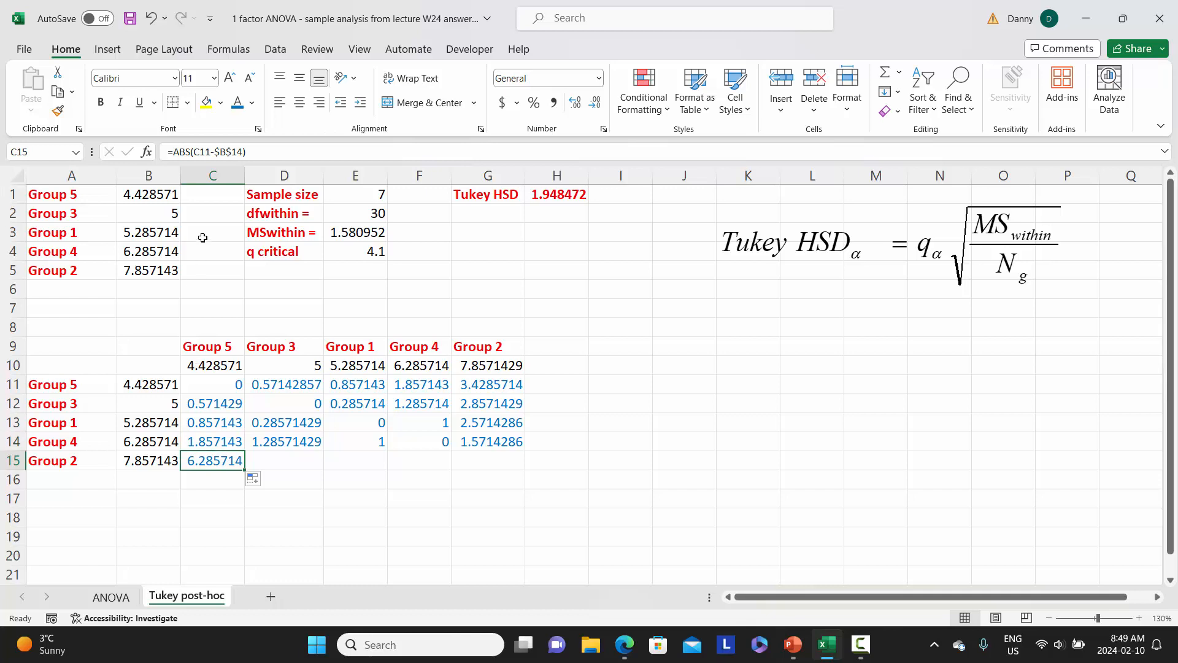
left_click(208, 151)
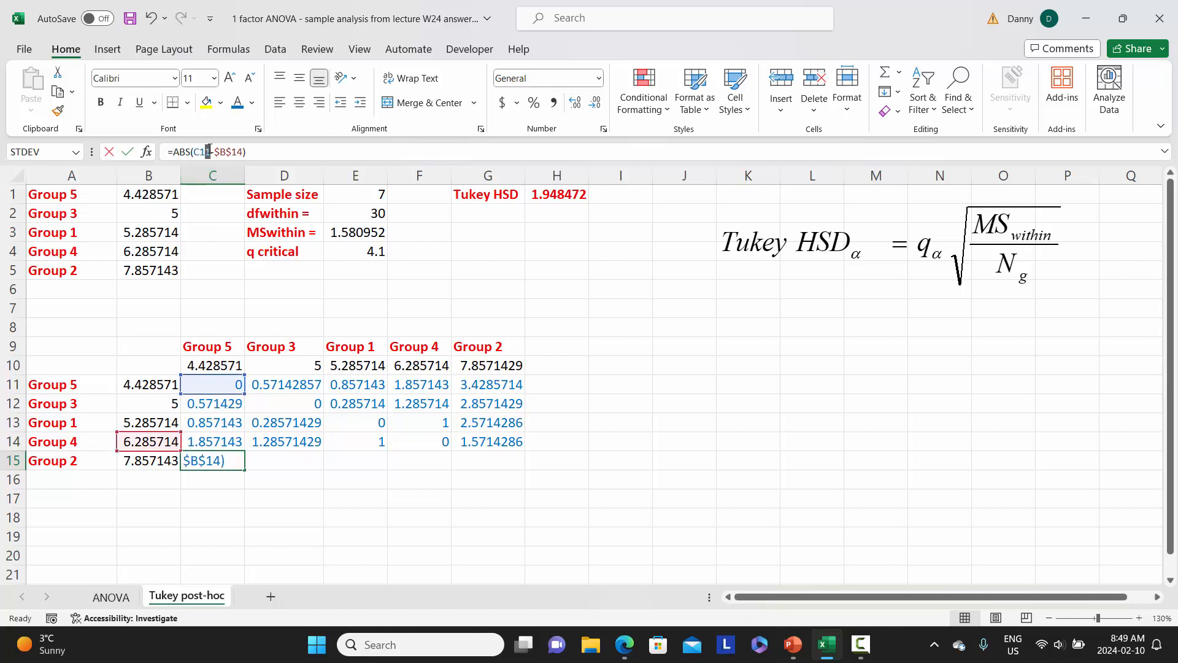
type("0")
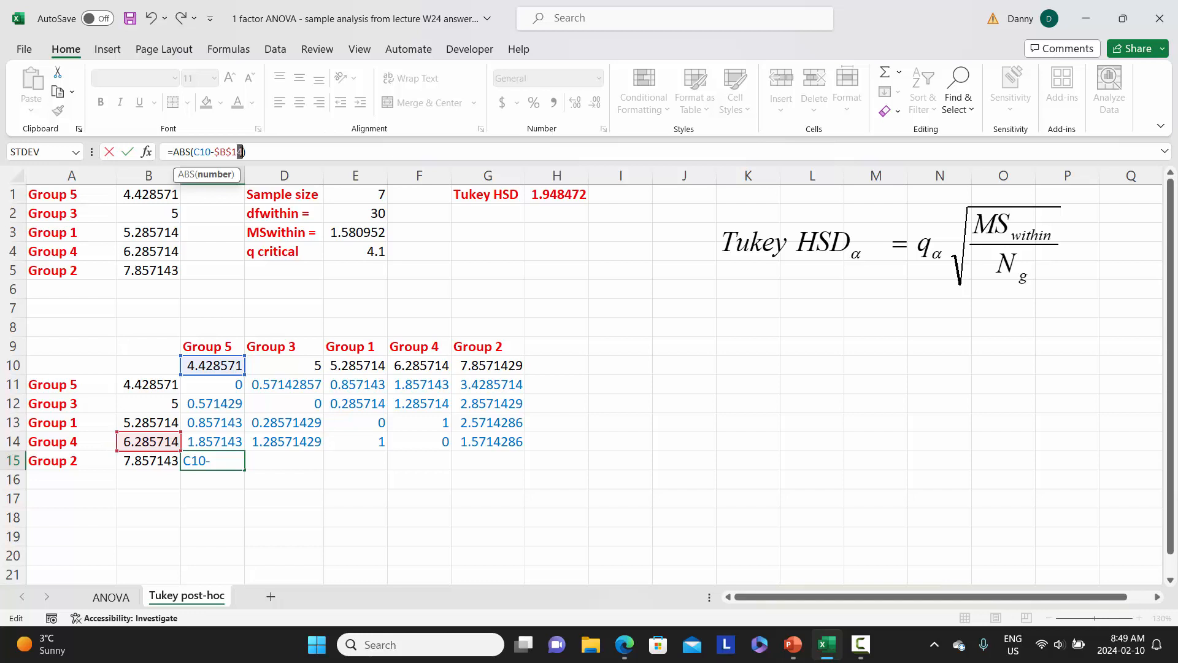
type("5")
key("Return")
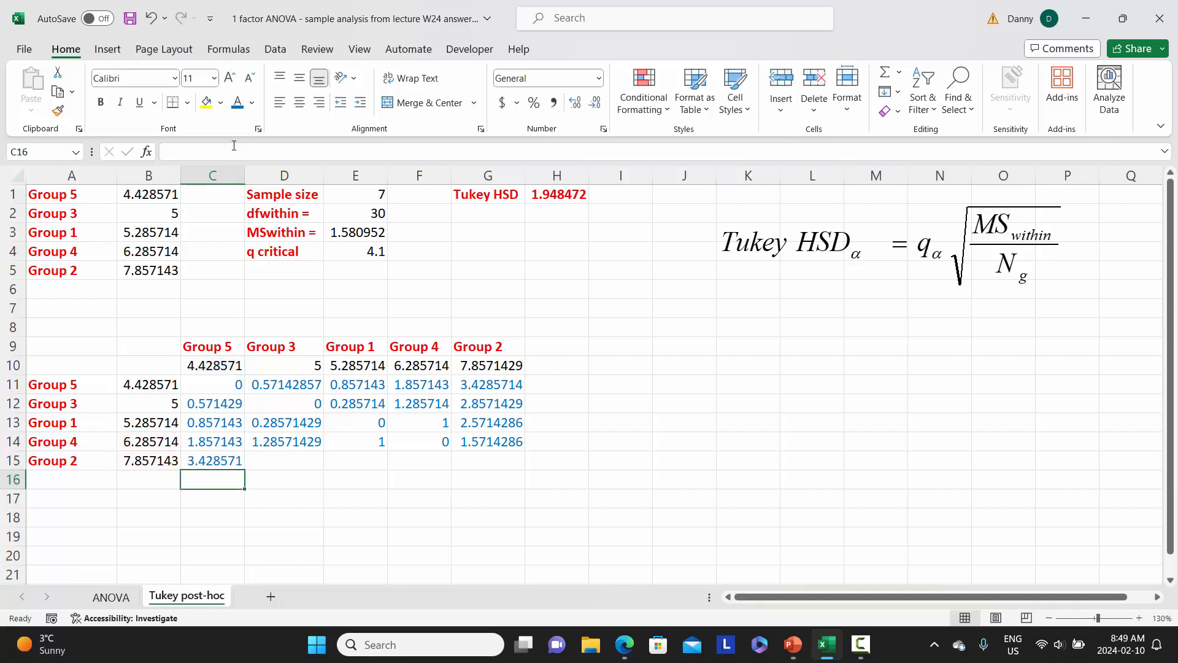
left_click(232, 460)
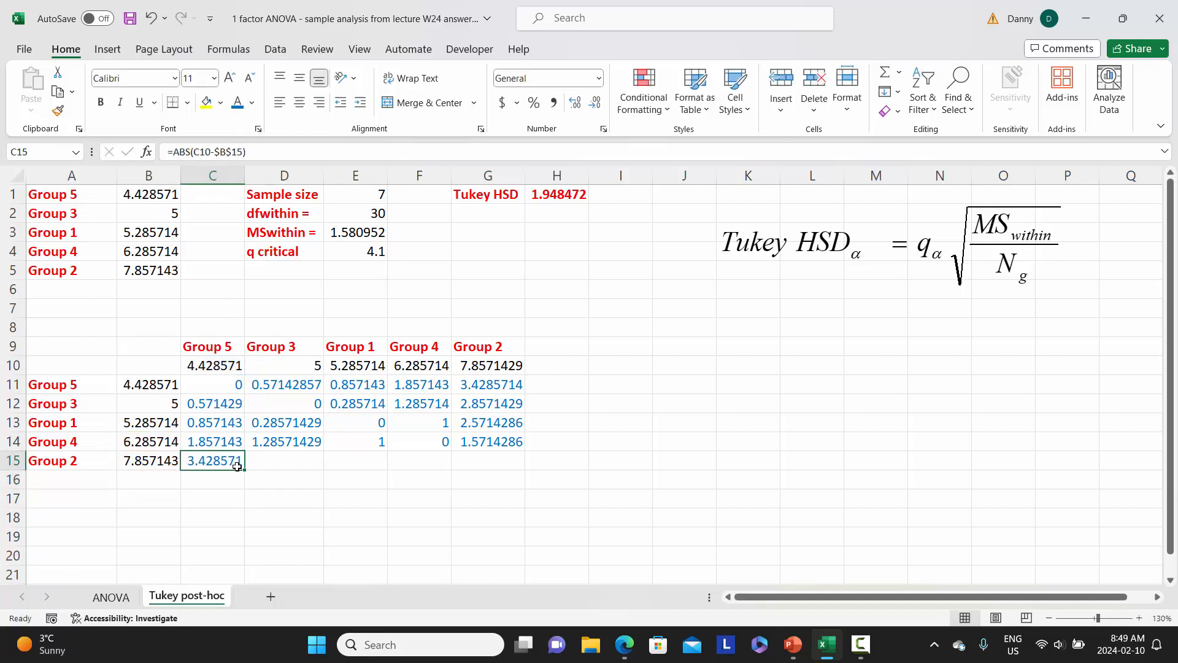
left_click_drag(245, 470, 522, 471)
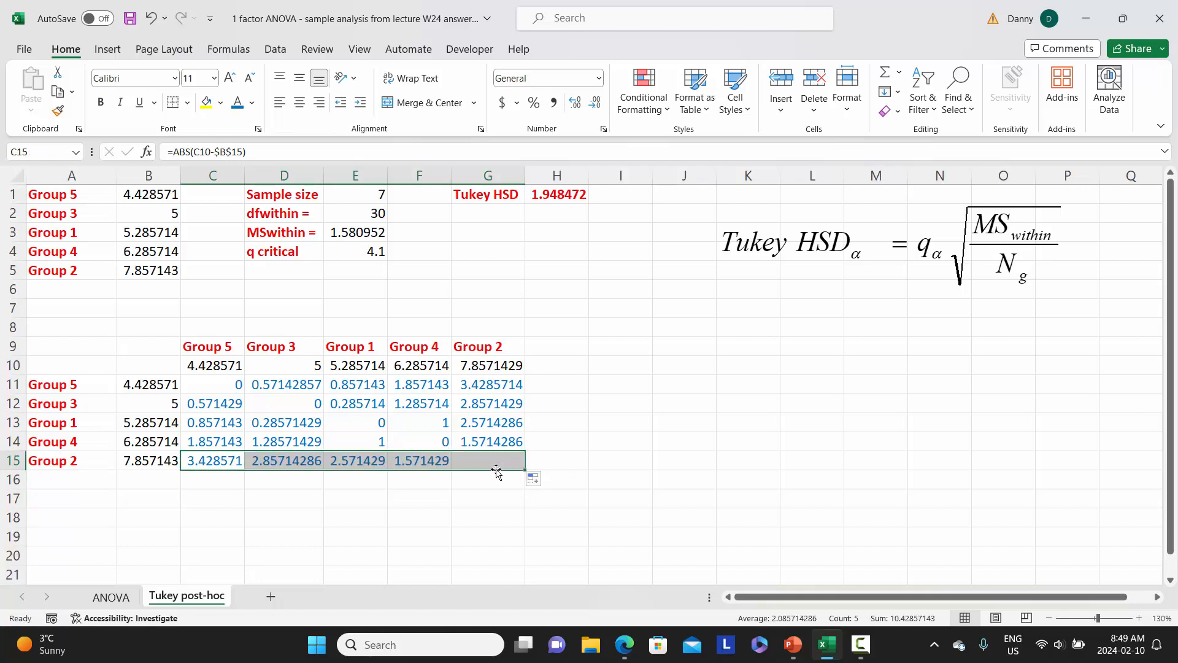
left_click(372, 511)
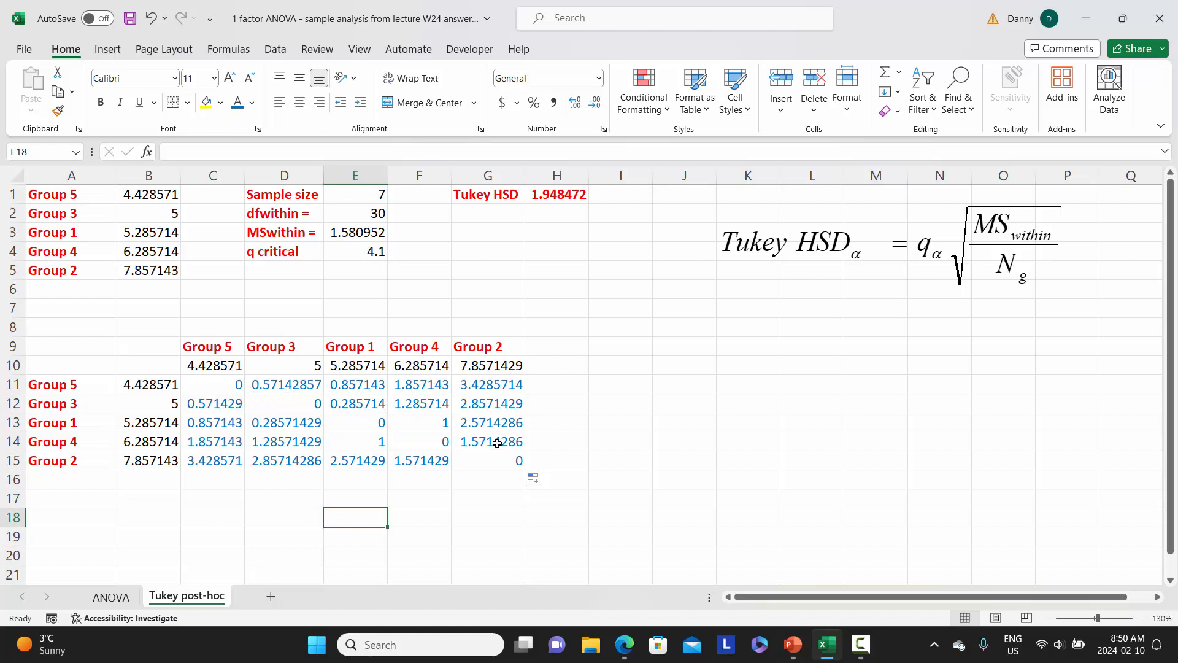
Bold the mean differences in G11, G12 and G13 that exceed the Tukey HSD value in H1
left_click(555, 196)
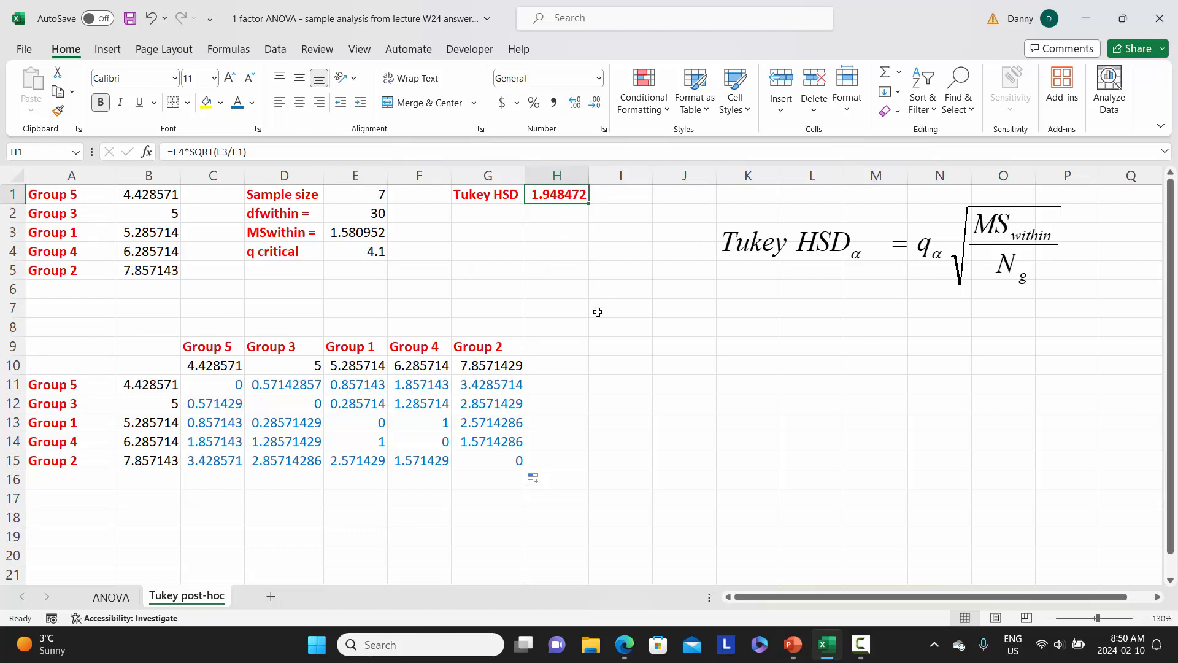
left_click(497, 385)
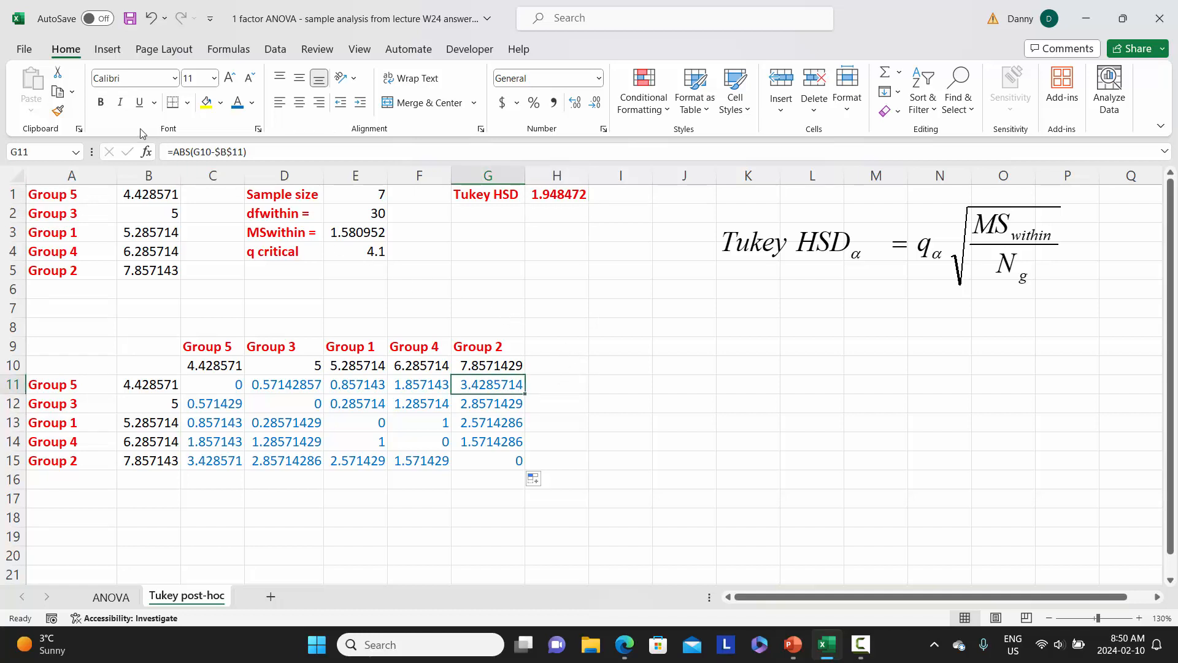
left_click(102, 103)
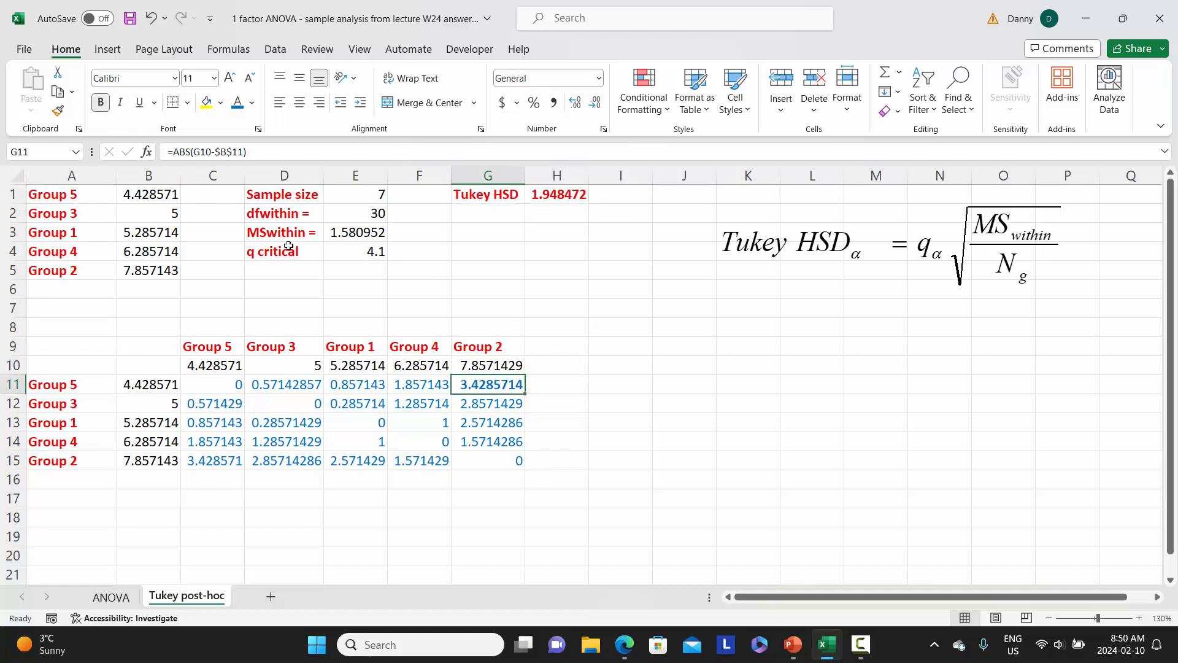
left_click(491, 406)
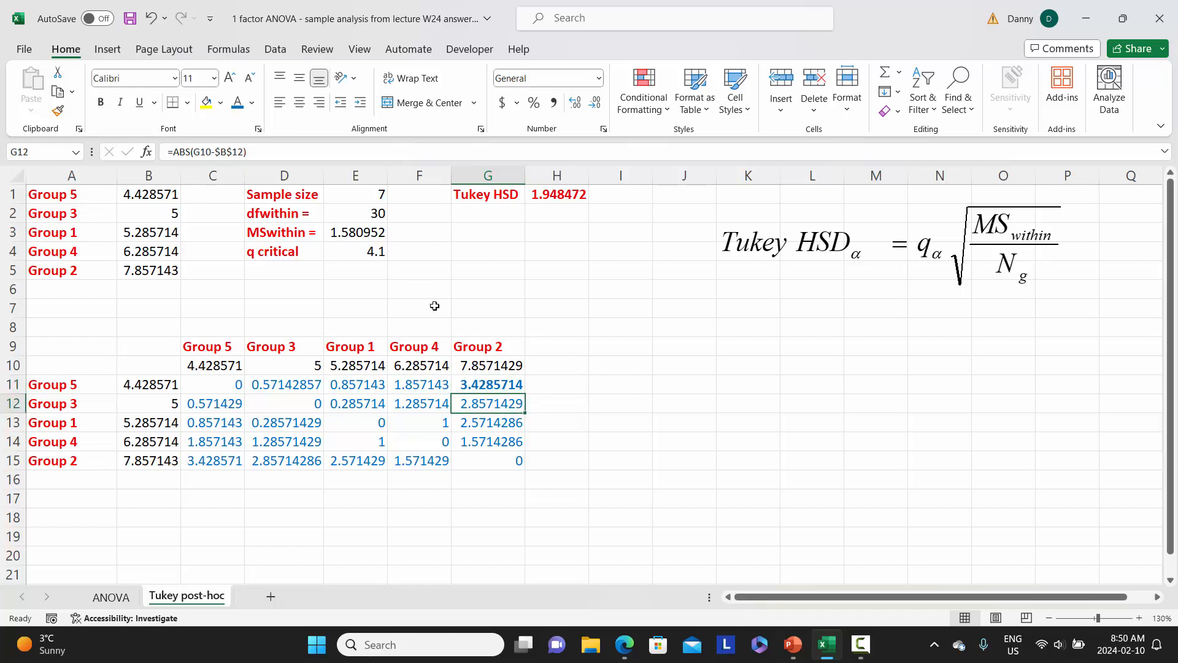
left_click(100, 102)
left_click(500, 422)
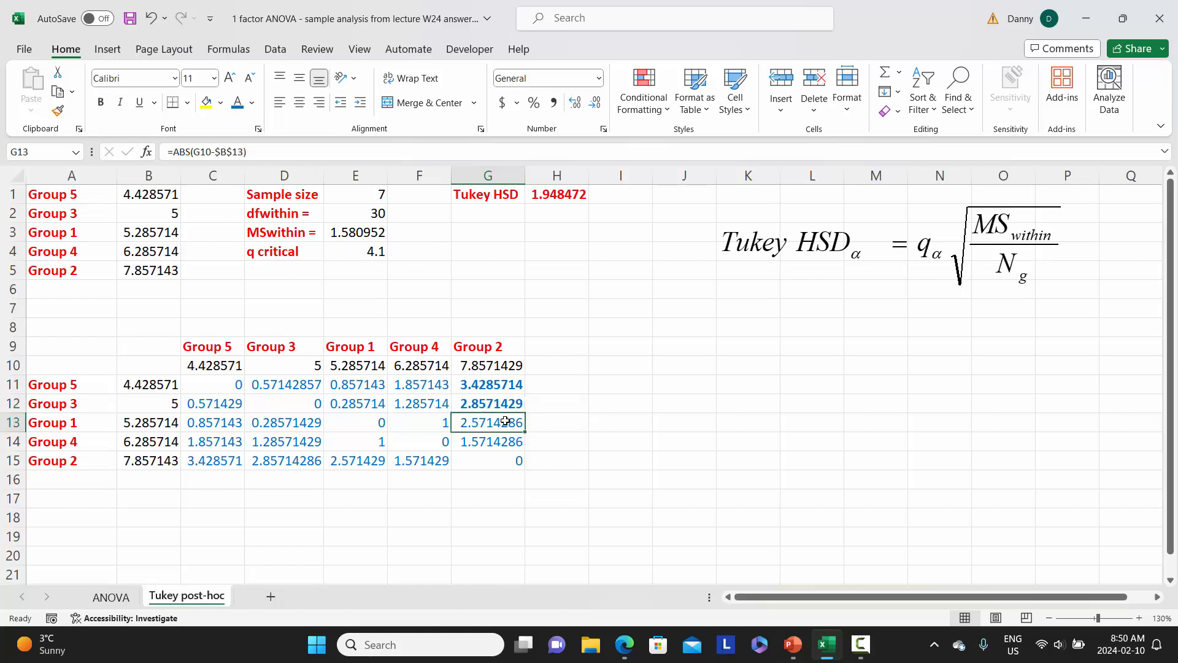
left_click(100, 102)
left_click(555, 405)
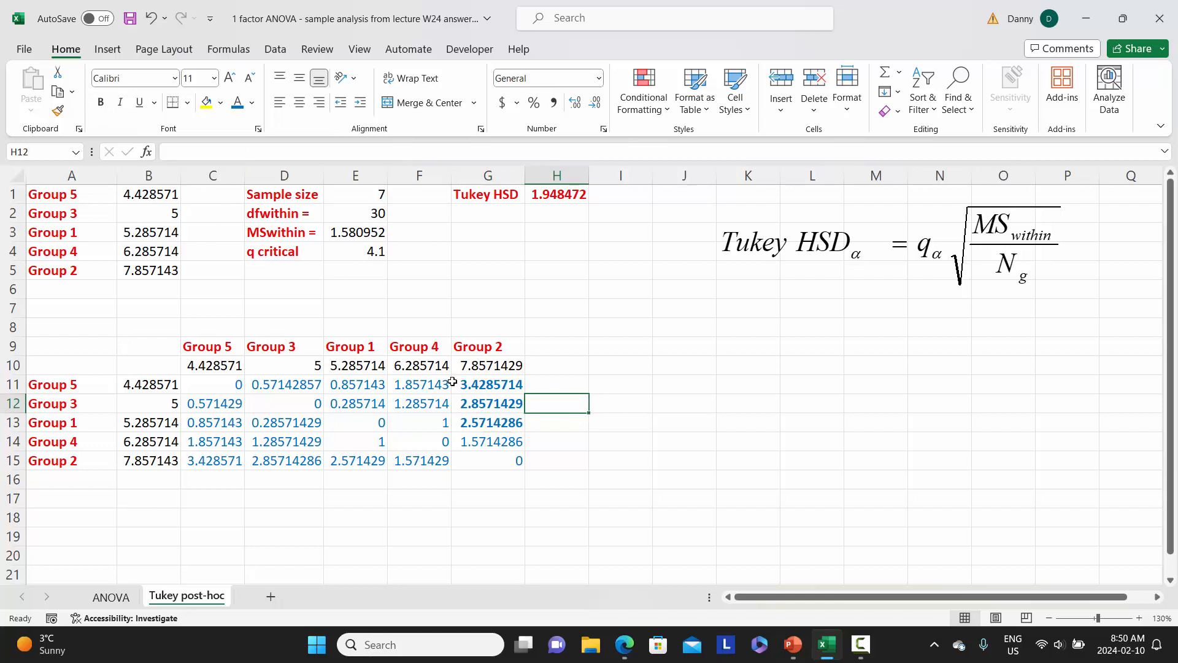